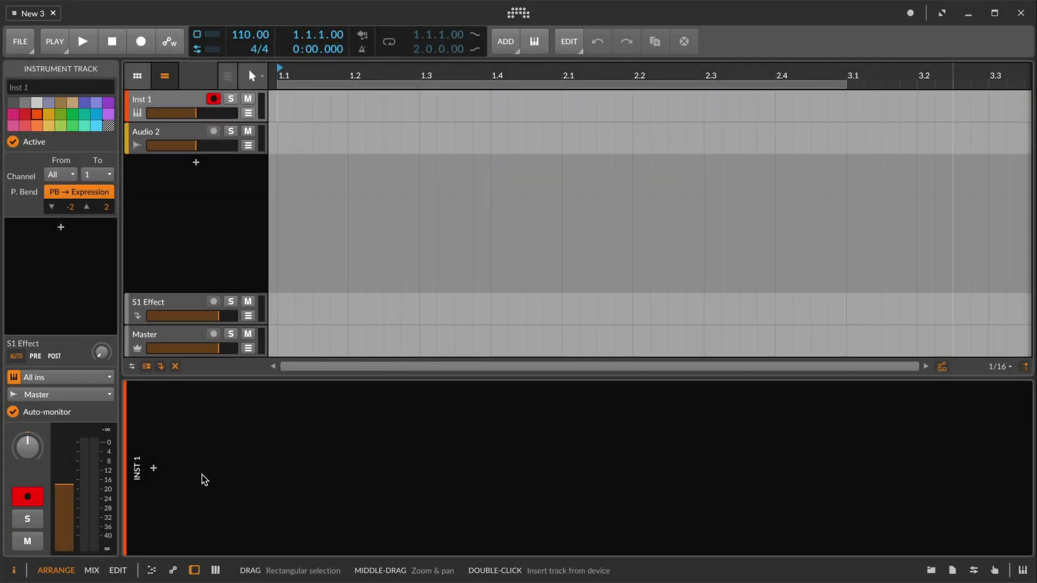
Step: Insert a Poly Grid synth from The Grid category onto the empty instrument track
left_click(153, 470)
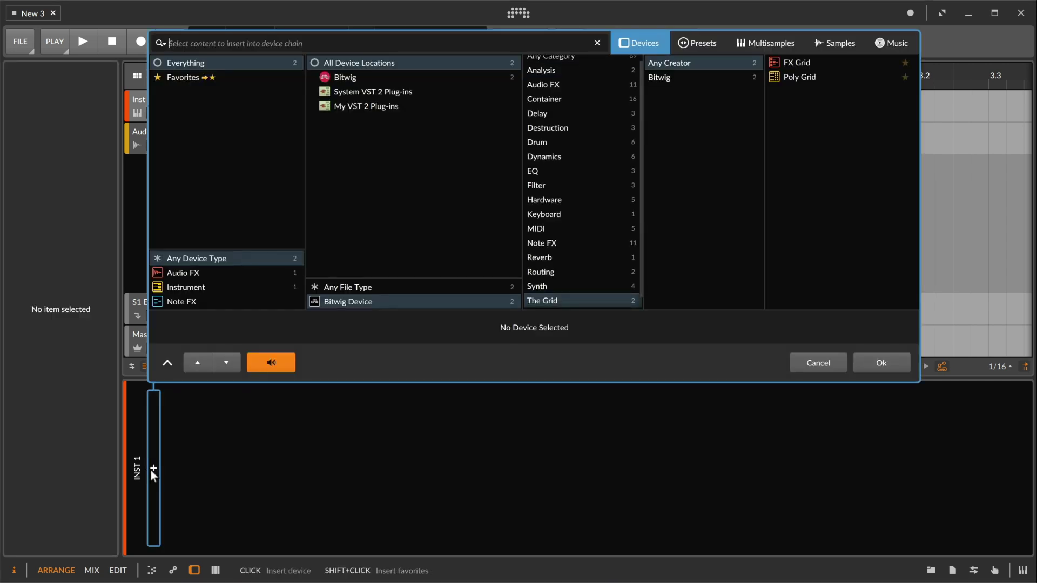
left_click(802, 81)
double_click(802, 81)
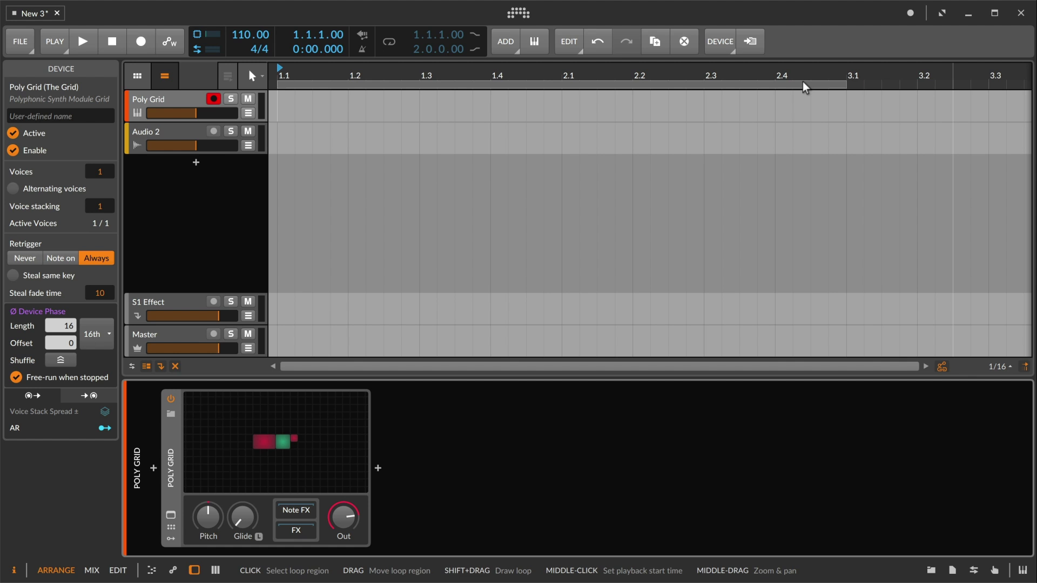
Step: Open the patch full-size, lengthen AR attack, and set Triangle skew 38.2% with added fold
double_click(302, 445)
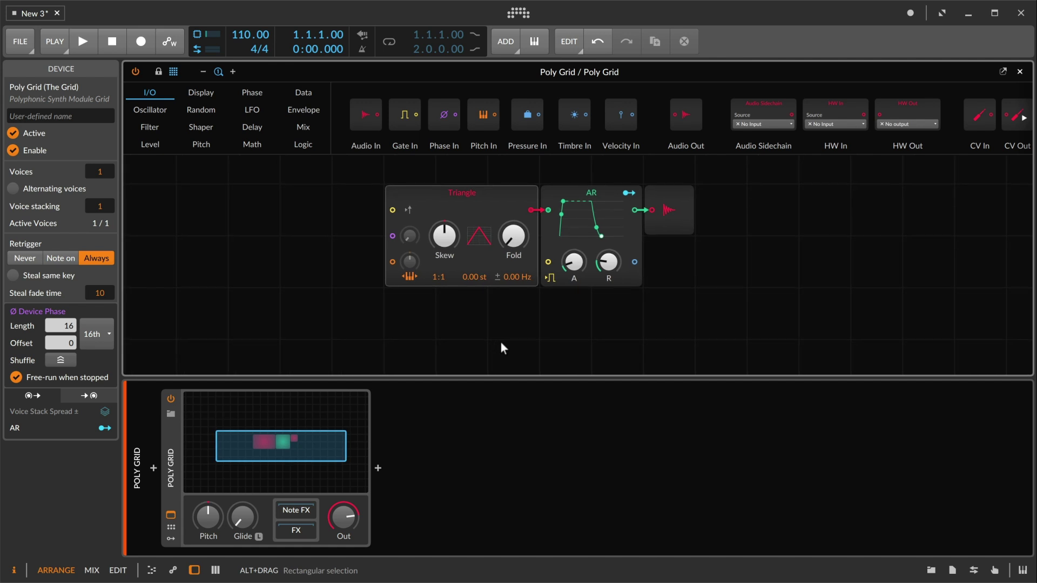
key("d")
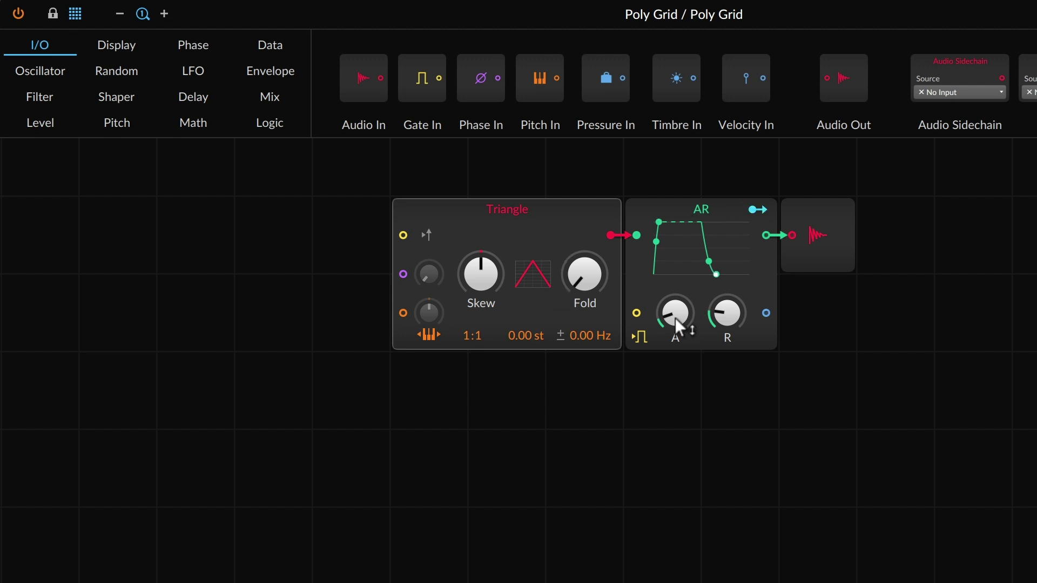
mouse_move(675, 316)
left_mouse_down()
mouse_move(675, 286)
mouse_move(675, 318)
left_mouse_up()
left_click_drag(478, 269, 478, 295)
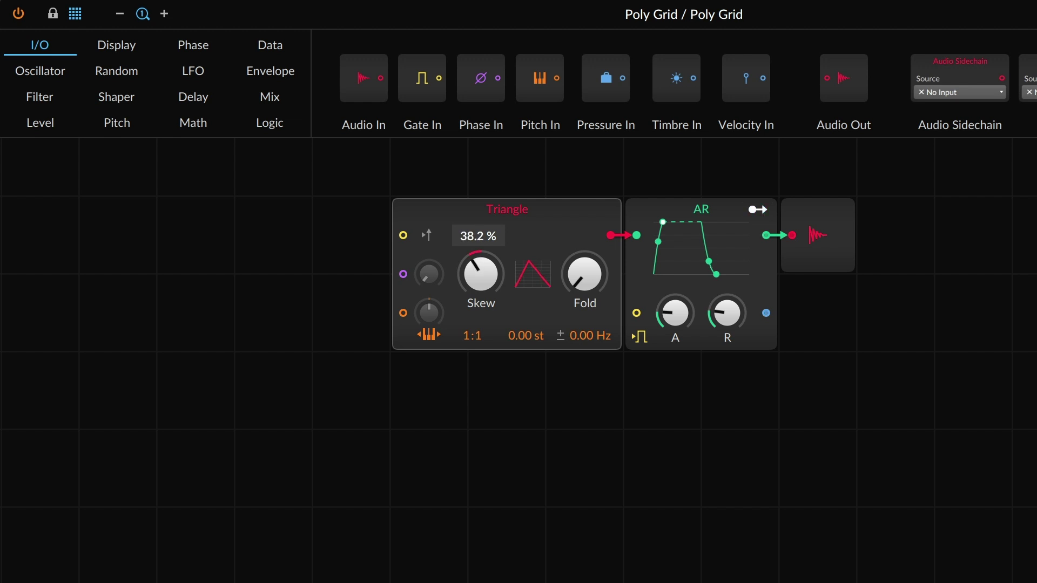
mouse_move(578, 282)
left_mouse_down()
mouse_move(578, 259)
mouse_move(580, 284)
left_mouse_up()
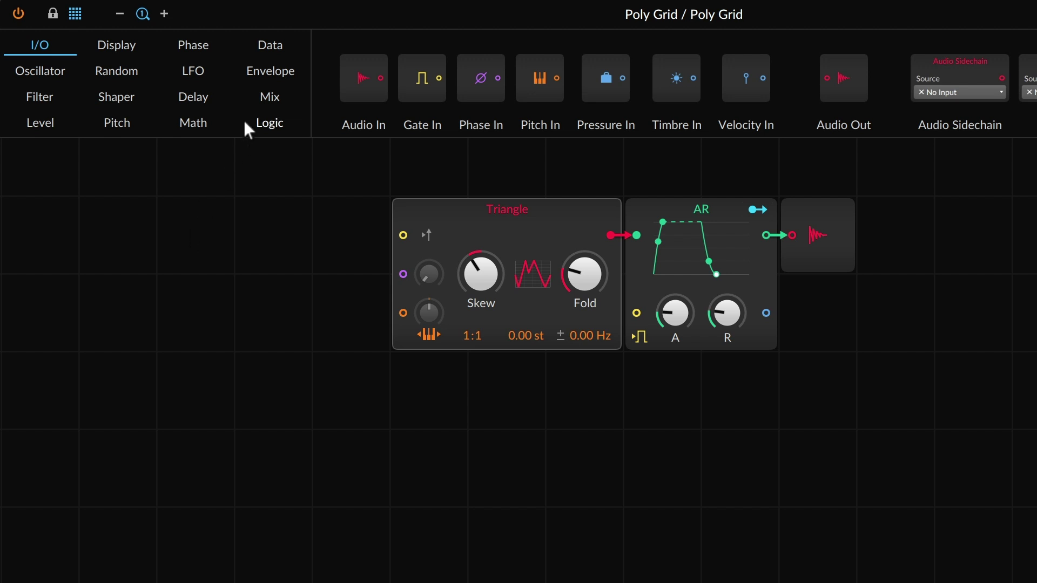
Step: Insert a Mixer after the Triangle and cable a new Pulse oscillator into its second input
left_click(274, 104)
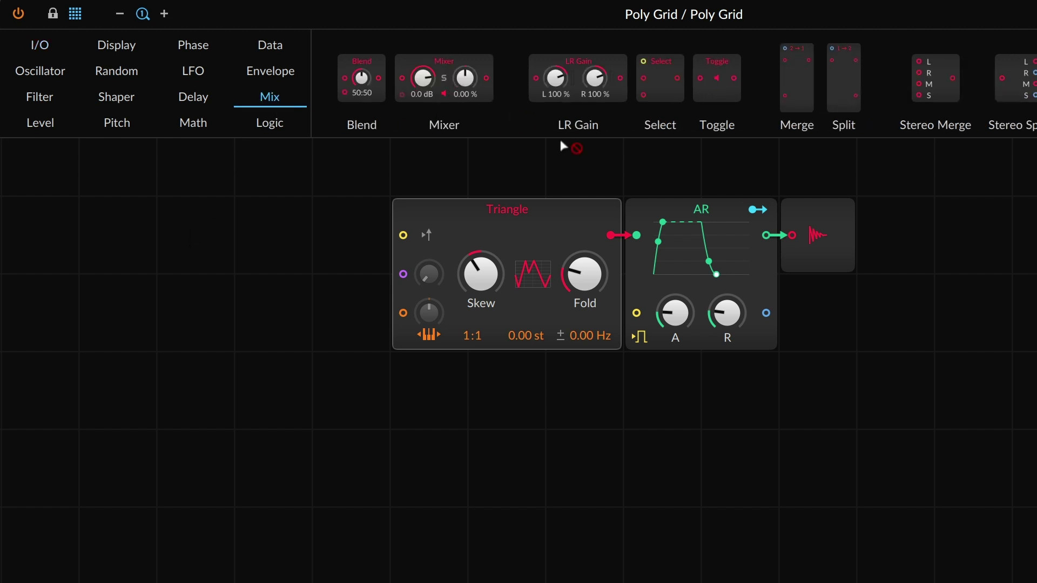
left_click_drag(611, 240, 612, 238)
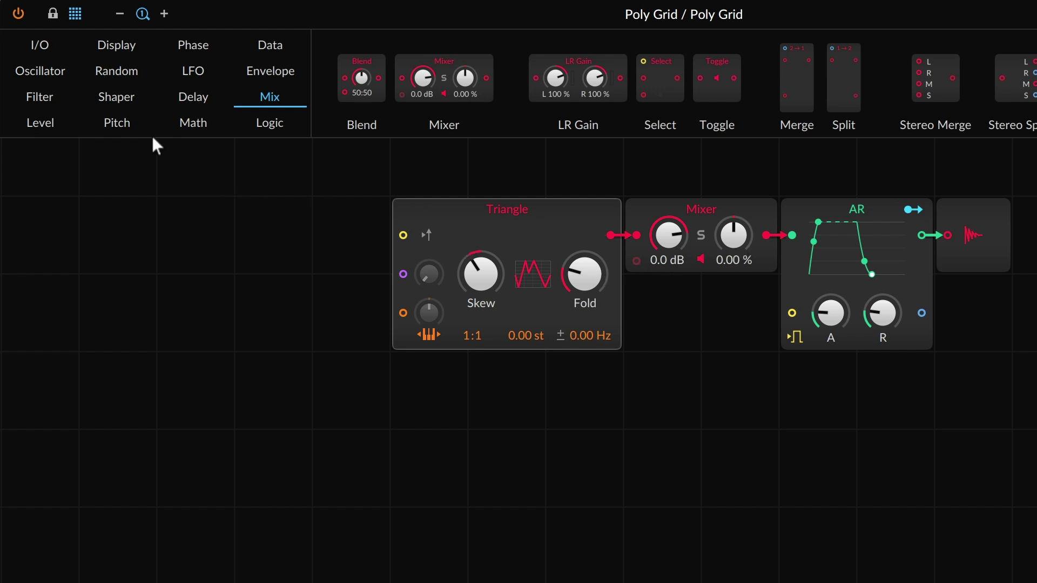
left_click(58, 70)
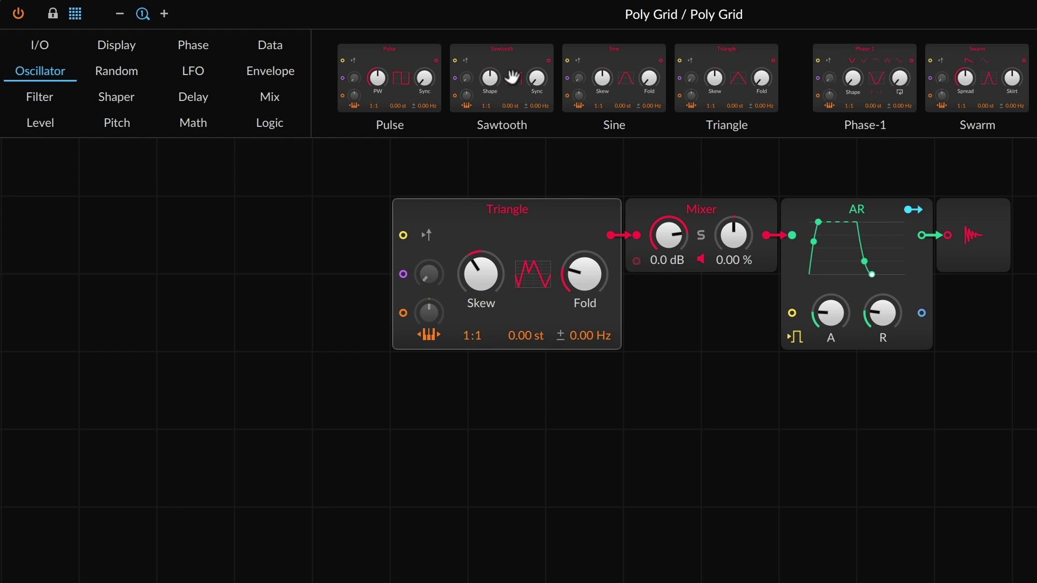
left_click(446, 224)
key("ctrl+v")
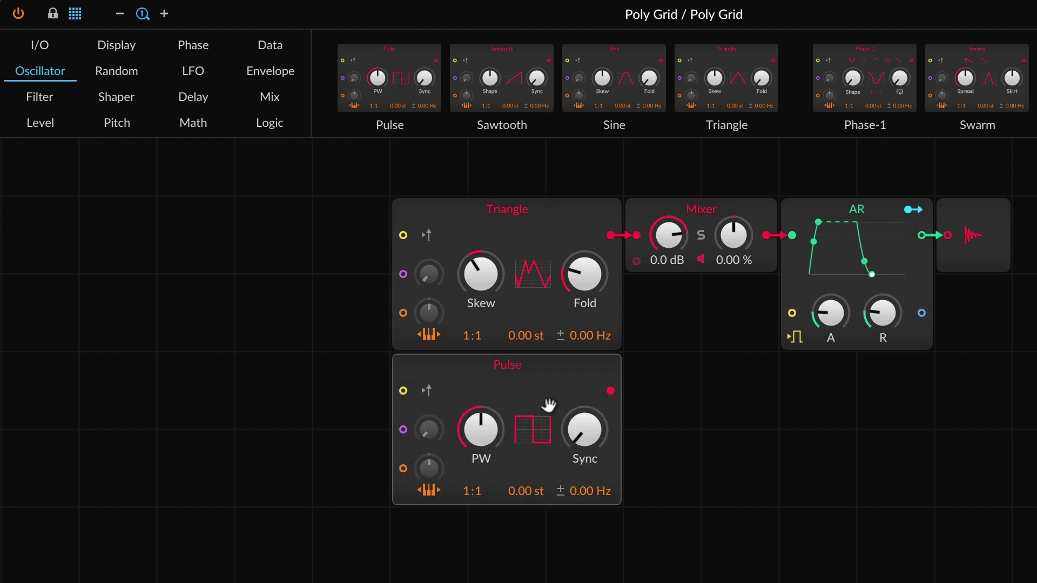
mouse_move(610, 390)
left_mouse_down()
mouse_move(638, 312)
mouse_move(638, 263)
left_mouse_up()
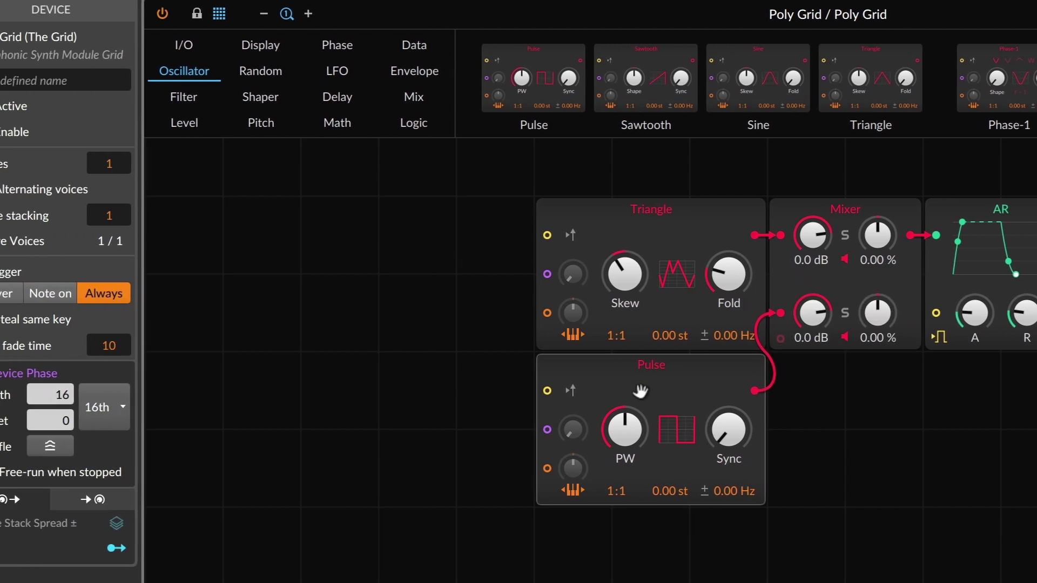
Step: Colour the Pulse green, set its channel to -4.6 dB, pulse width 35.2%, and adjust sync
left_click(642, 389)
left_click(83, 104)
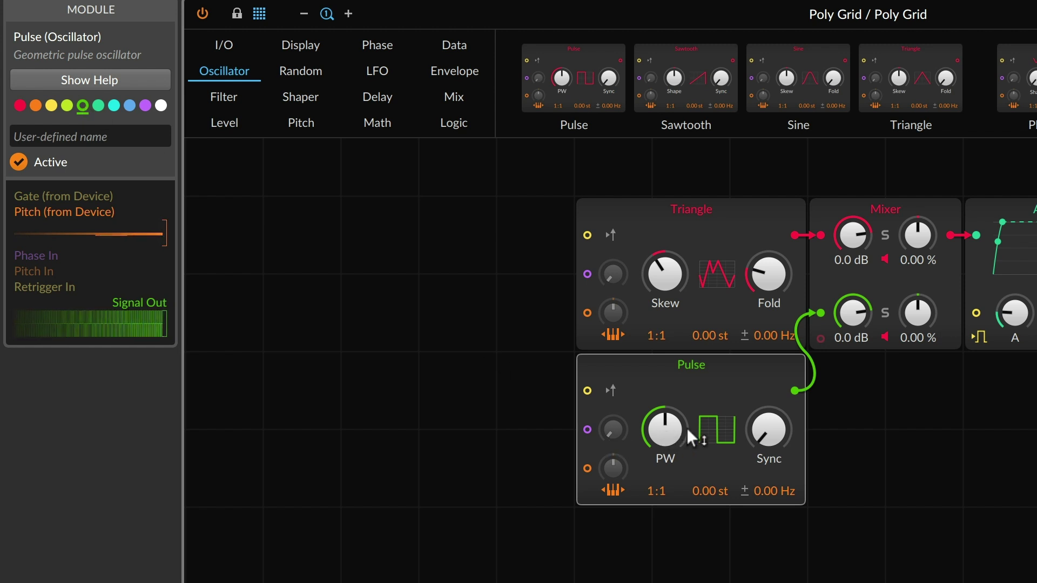
left_click_drag(845, 321, 845, 340)
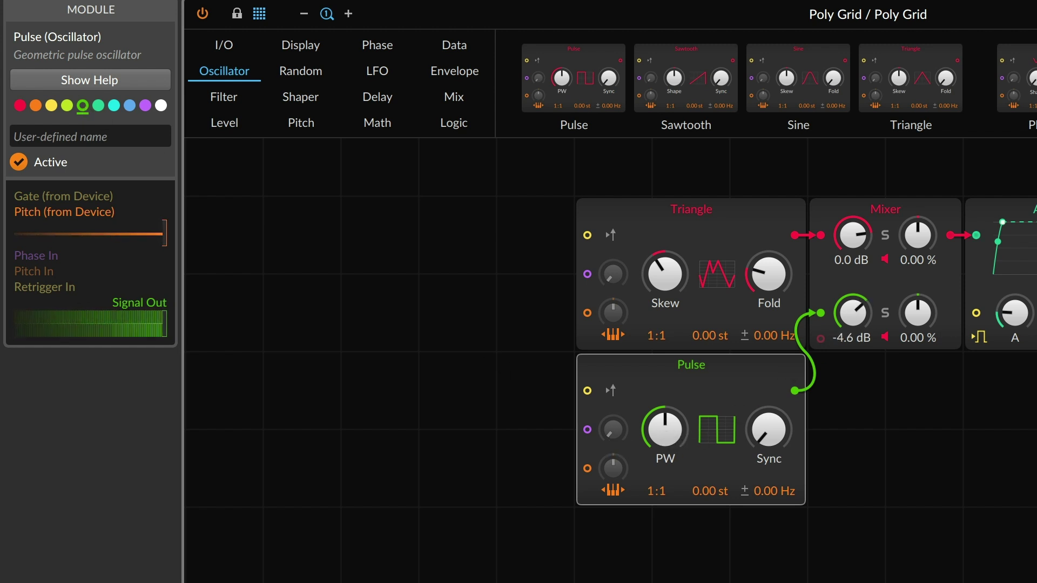
key("i")
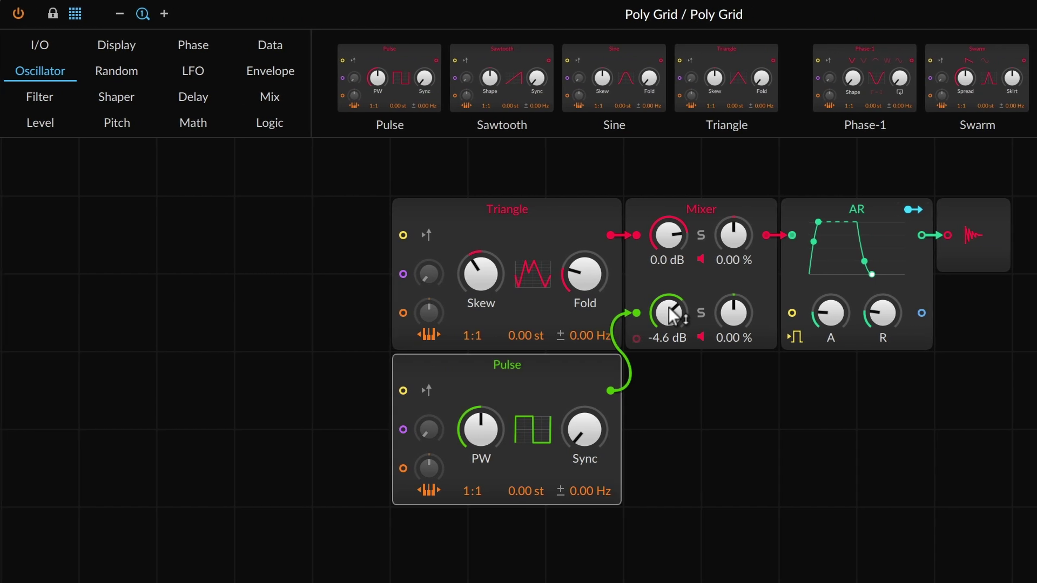
left_click_drag(477, 452, 478, 464)
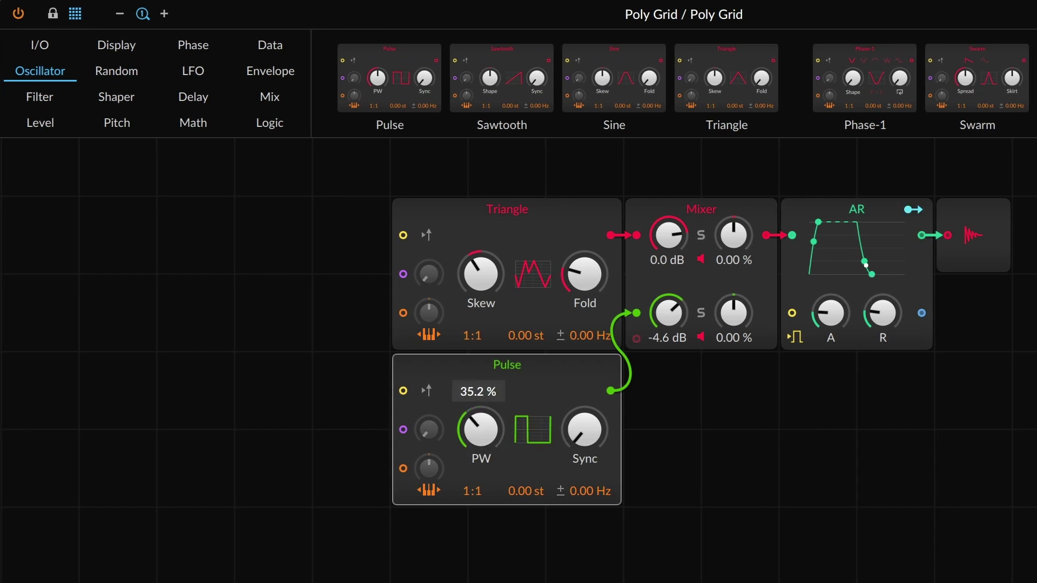
mouse_move(590, 444)
left_mouse_down()
mouse_move(590, 418)
mouse_move(583, 438)
left_mouse_up()
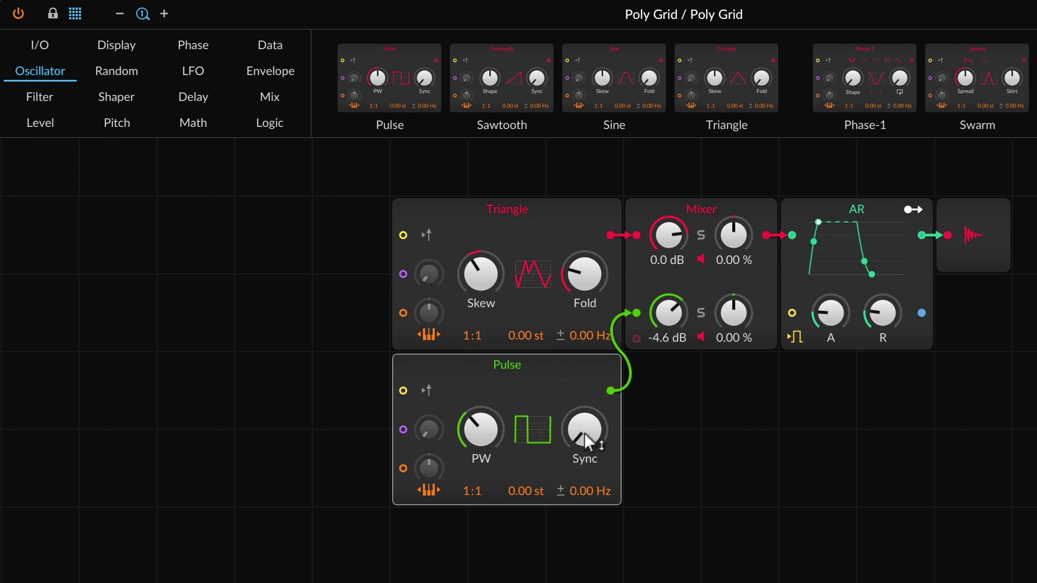
Step: Reset Pulse sync, set Triangle ratio to 3:1 and skew to 29.0%, then re-add Pulse sync
left_click_drag(486, 435, 486, 438)
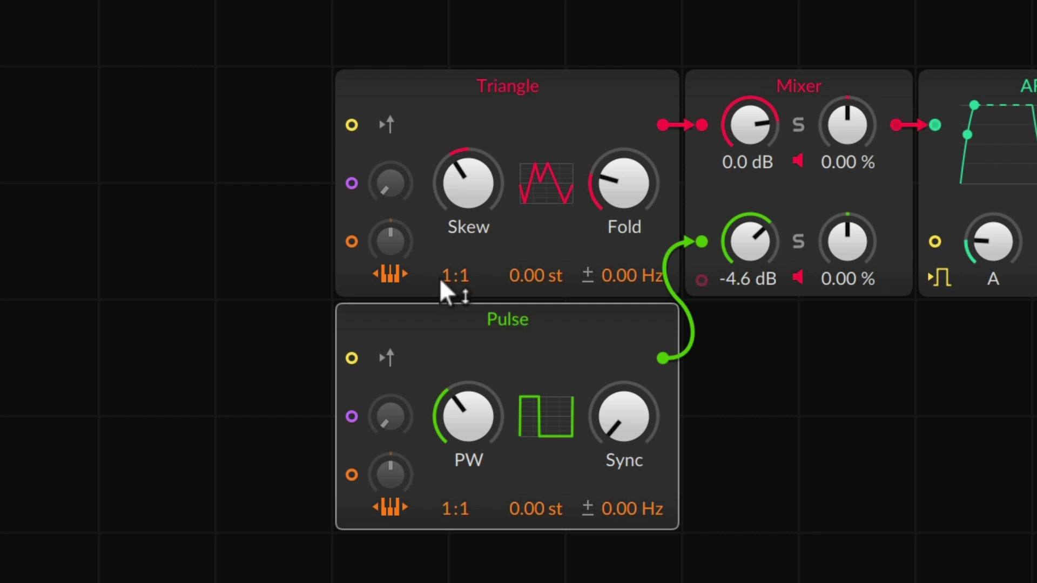
left_click_drag(455, 275, 456, 268)
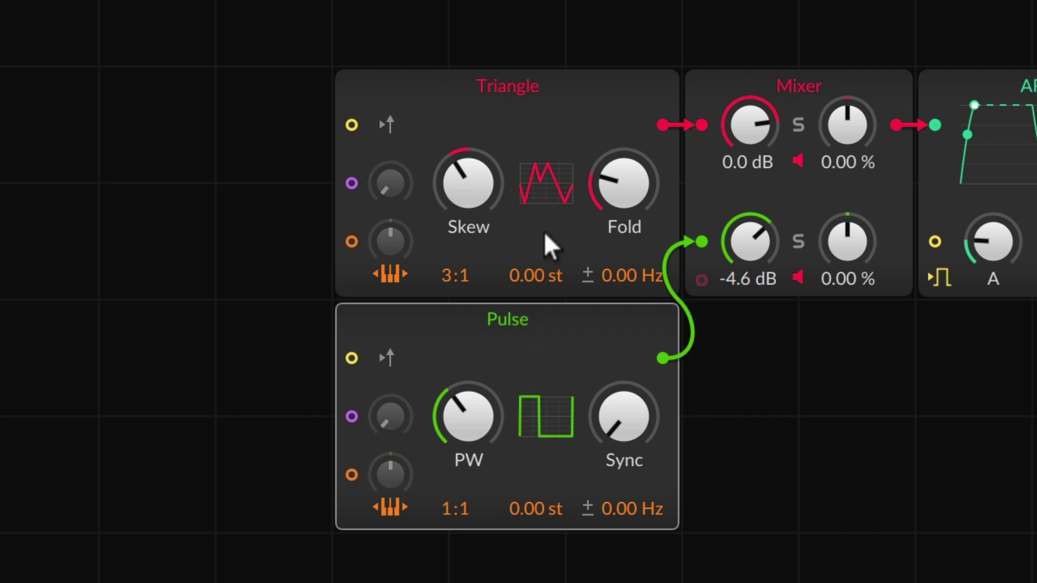
left_click_drag(491, 208, 491, 227)
left_click_drag(468, 184, 468, 162)
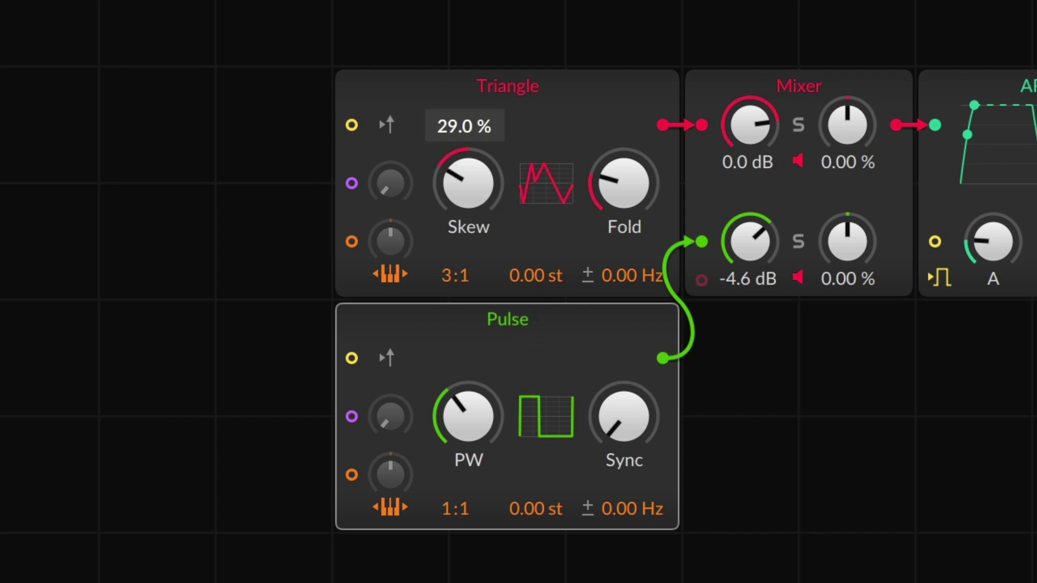
left_click_drag(623, 416, 626, 402)
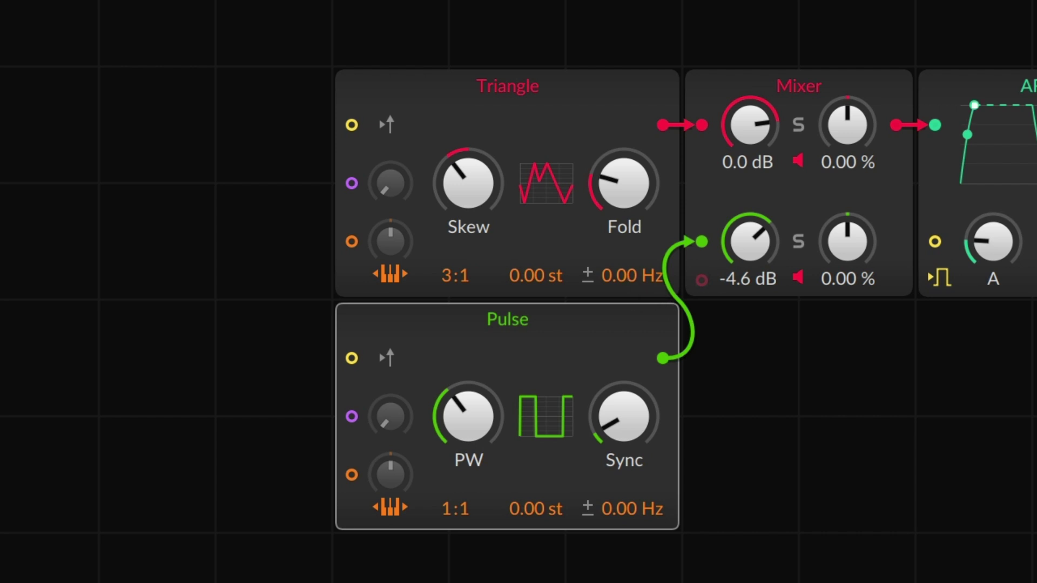
Step: Set the Triangle's fine tune to 0.93 Hz and the Mixer's second channel gain to -2.6 dB
left_click_drag(631, 275, 633, 291)
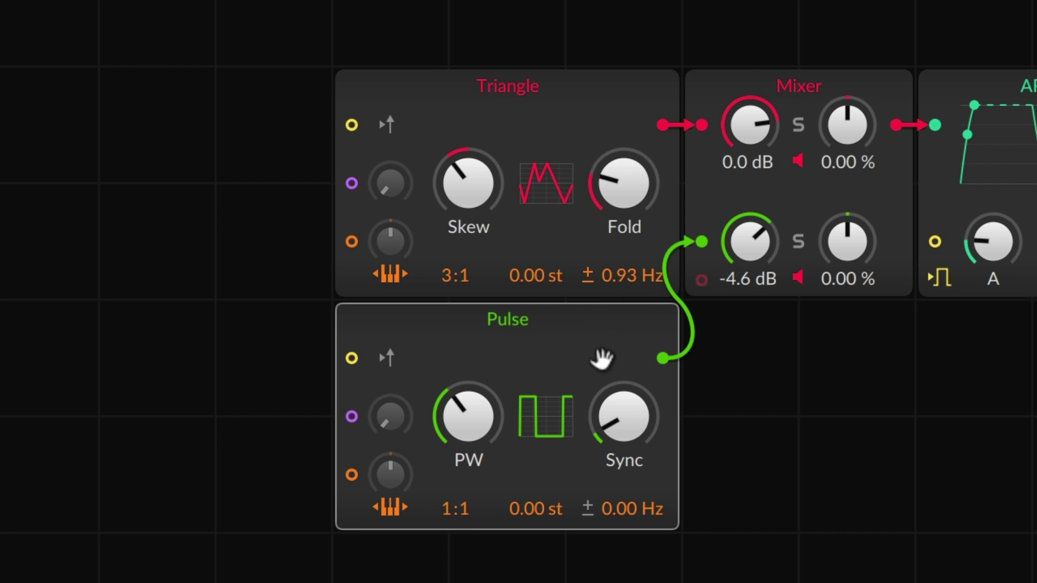
left_click_drag(755, 261, 755, 251)
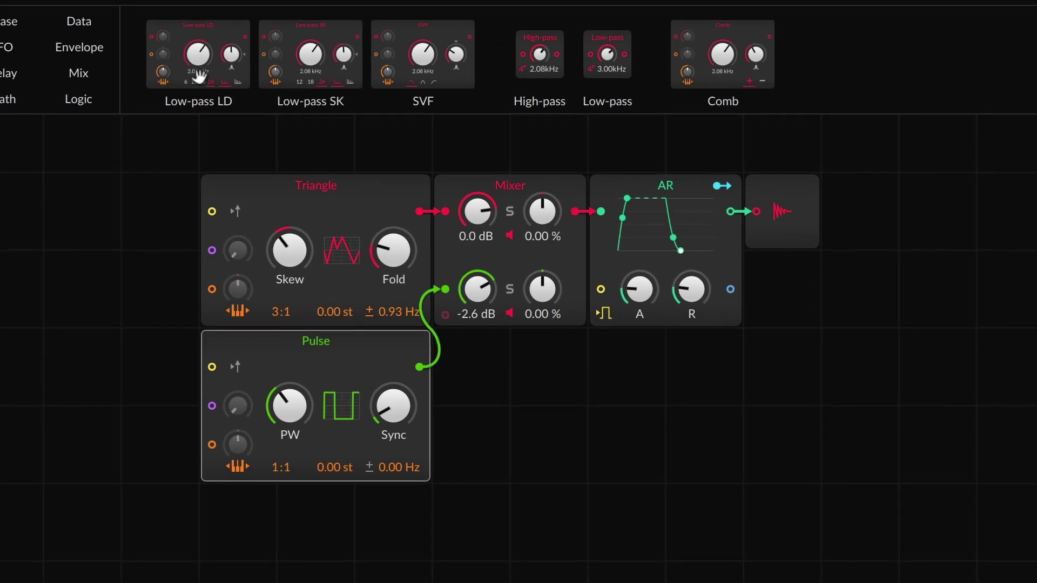
Step: Insert a Low-pass LD filter after the AR envelope
left_click_drag(205, 43, 457, 107)
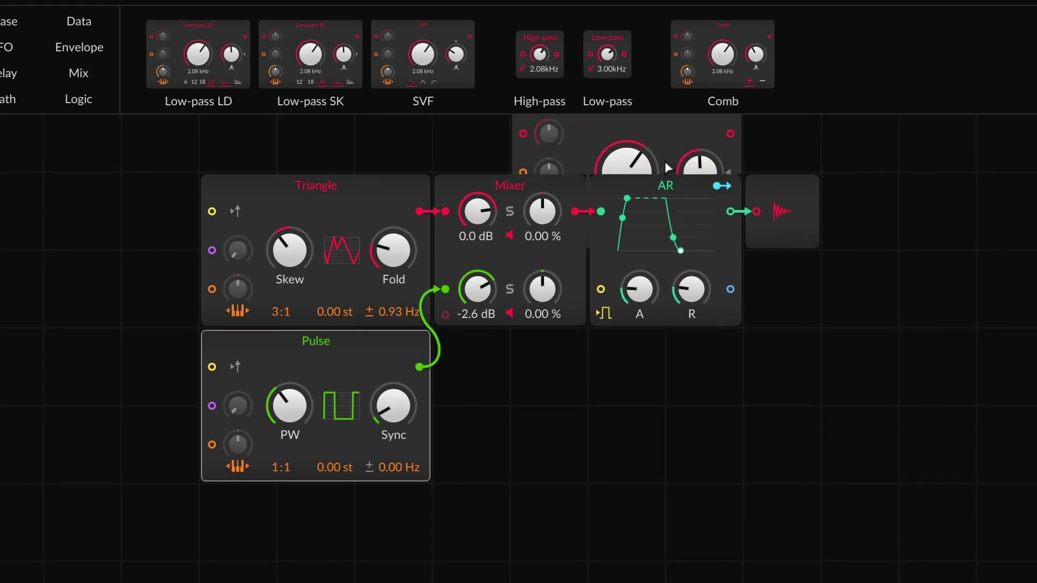
left_click_drag(665, 161, 688, 197)
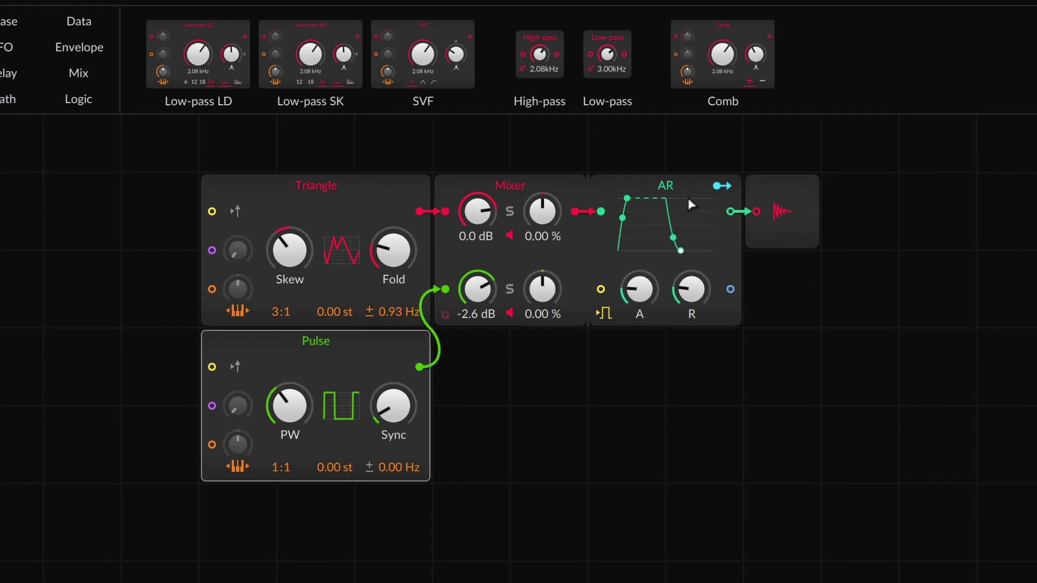
left_click(737, 213)
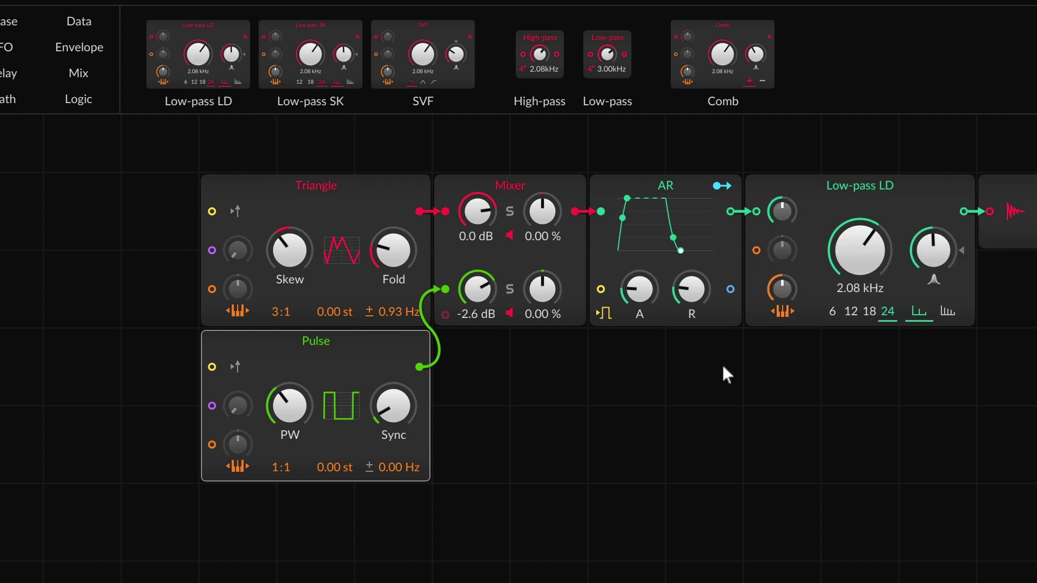
Step: Set the filter to a 12 dB slope, cutoff about 1.72 kHz, with raised resonance and input gain
mouse_move(836, 269)
left_mouse_down()
mouse_move(836, 254)
mouse_move(860, 264)
left_mouse_up()
mouse_move(933, 250)
left_mouse_down()
mouse_move(933, 237)
mouse_move(929, 255)
left_mouse_up()
left_click(849, 312)
left_click_drag(865, 257, 866, 273)
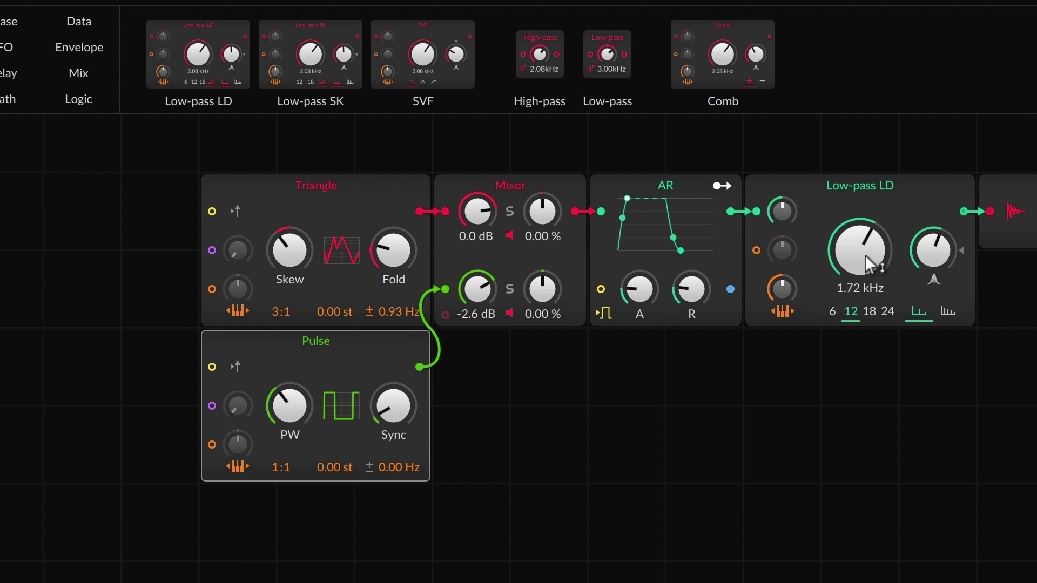
mouse_move(783, 212)
left_mouse_down()
mouse_move(783, 203)
mouse_move(783, 216)
left_mouse_up()
Step: Rename the AR envelope module to 'Amplitude EG'
left_click(657, 186)
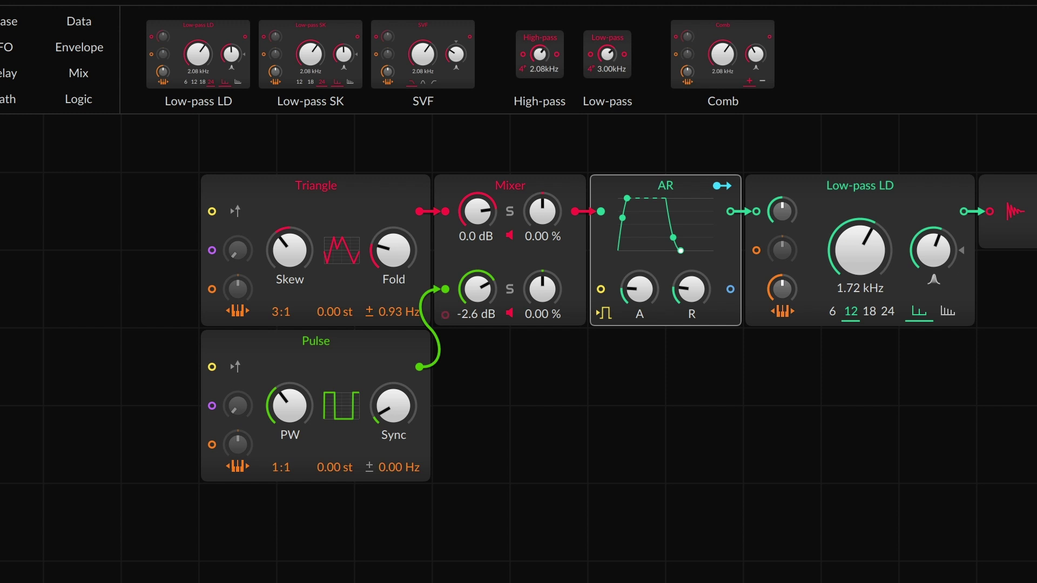
type("MPLI")
key("BackSpace")
type("AM")
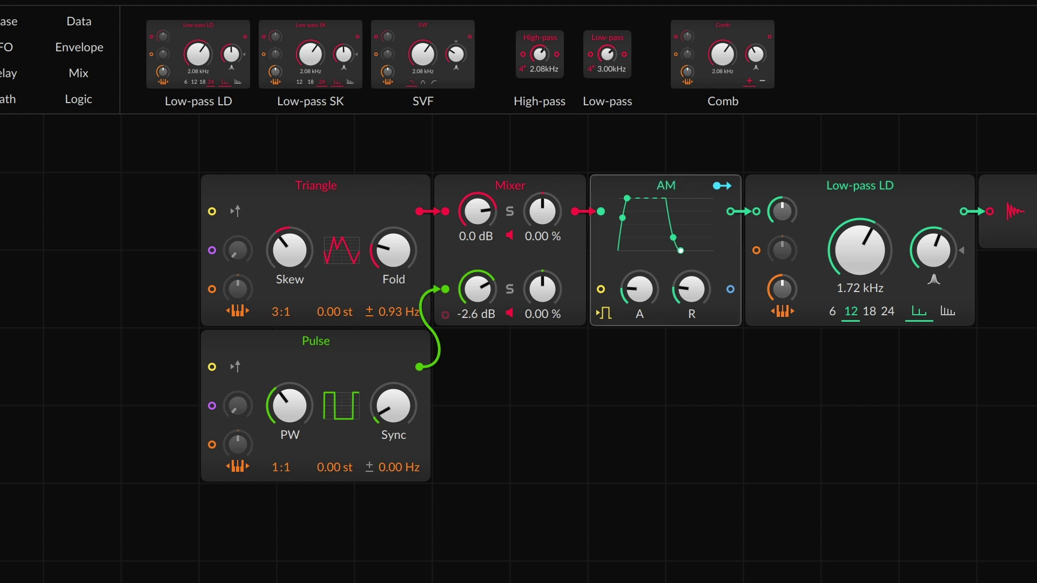
key("BackSpace")
type("mplitude E")
type("G")
Step: Add a second AR envelope below Amplitude EG and name it 'Filter EG'
left_click(85, 45)
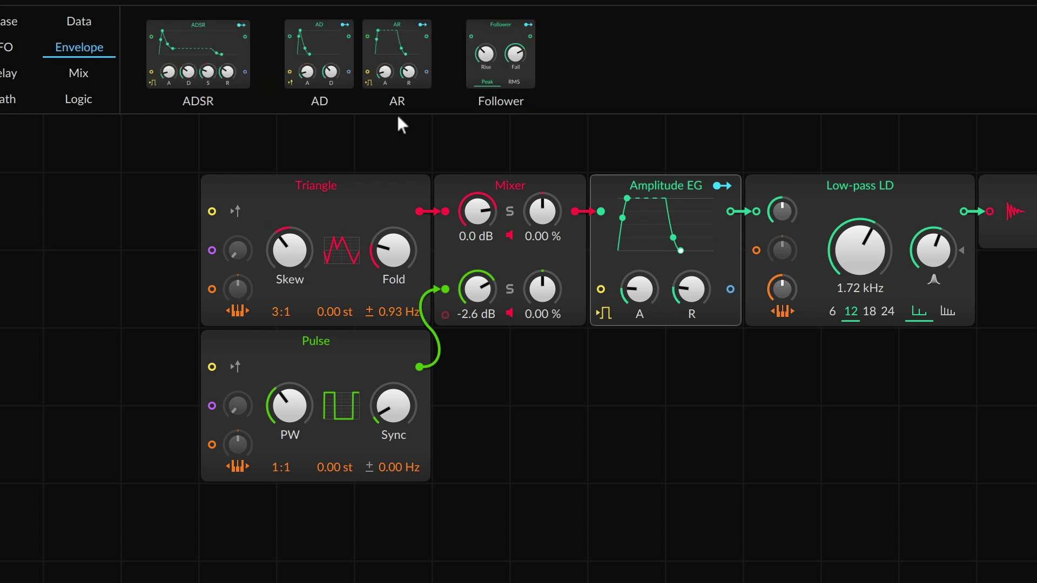
mouse_move(402, 70)
left_mouse_down()
mouse_move(663, 369)
mouse_move(646, 363)
left_mouse_up()
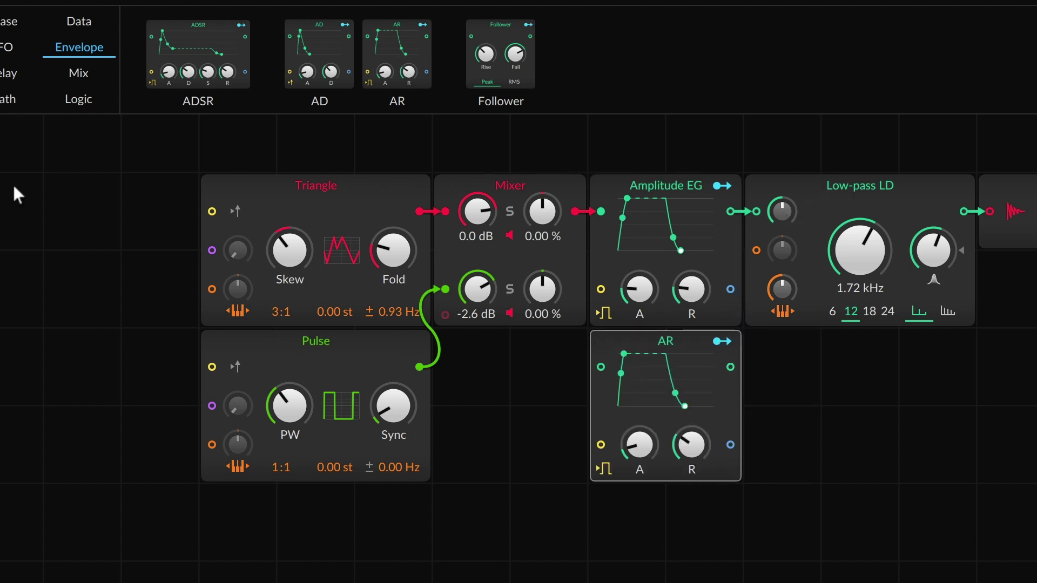
key("ctrl+r")
type("Filter")
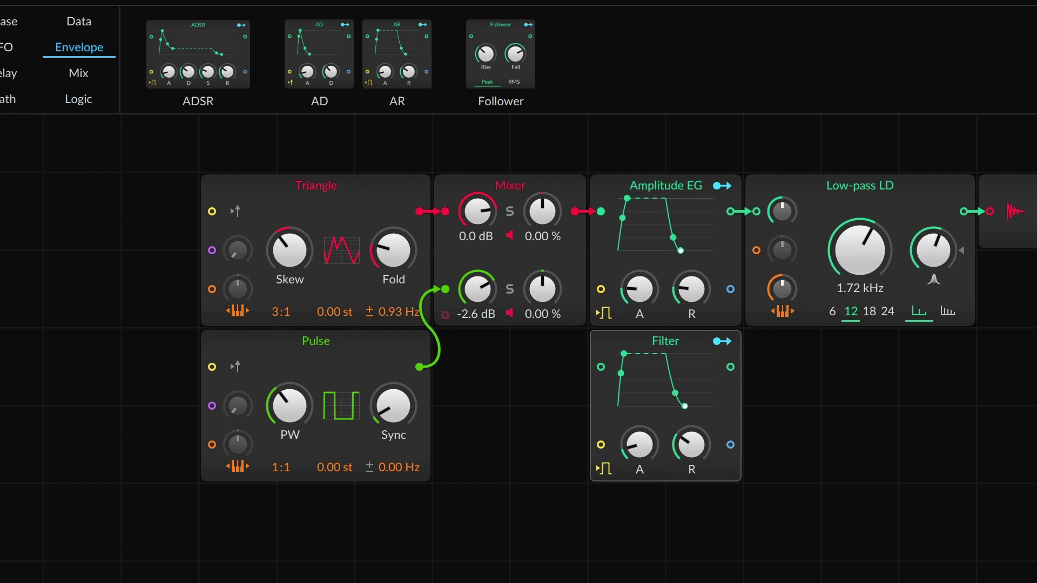
type(" EG")
Step: Patch Filter EG into Low-pass LD cutoff modulation, set its depth, and lengthen attack and release to ~2 s
left_click_drag(730, 444, 761, 253)
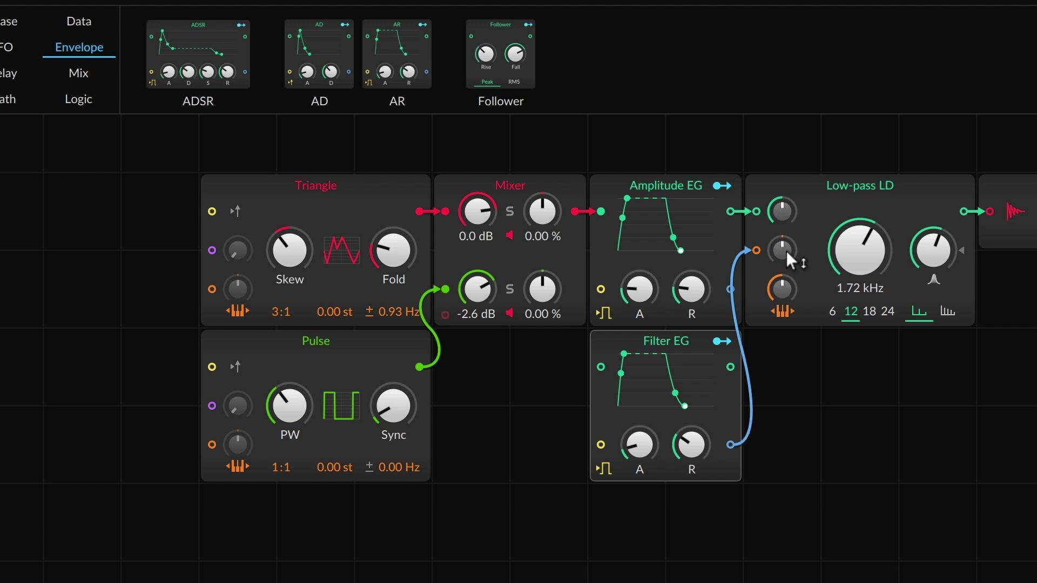
mouse_move(786, 251)
left_mouse_down()
mouse_move(786, 232)
mouse_move(785, 250)
left_mouse_up()
left_click_drag(644, 449, 643, 408)
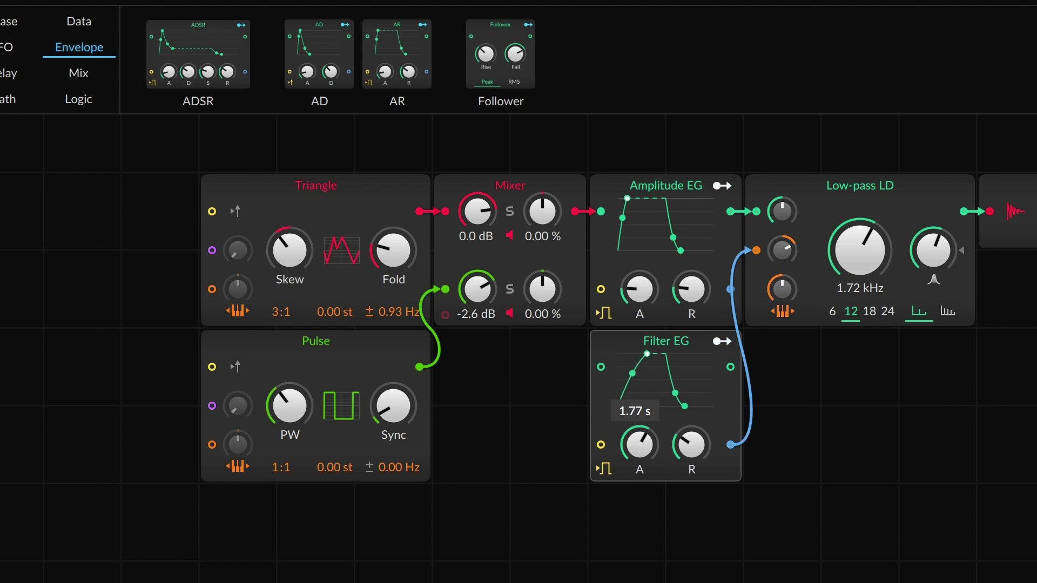
left_click_drag(656, 452, 657, 431)
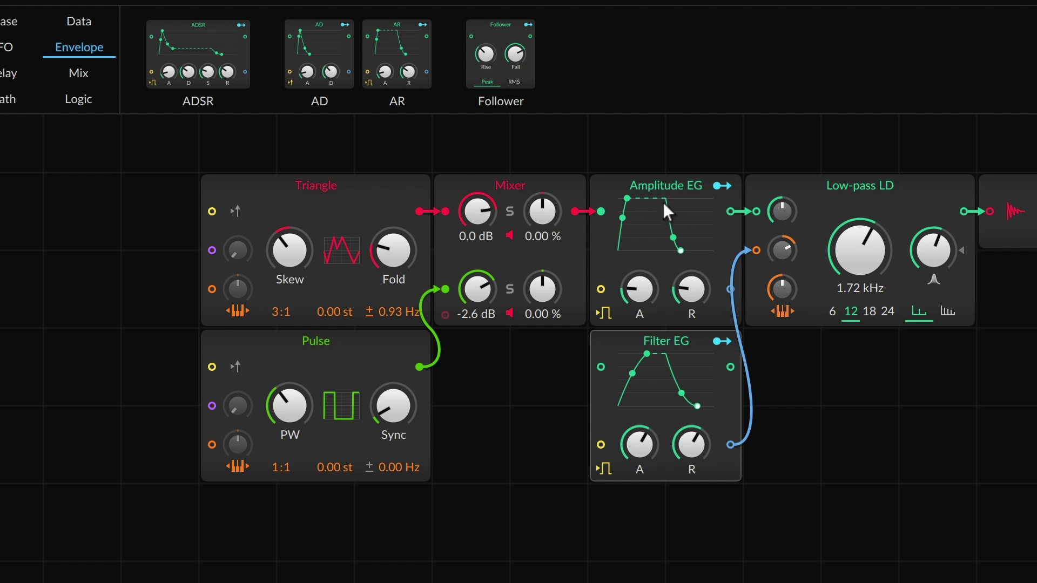
Step: Lengthen both envelopes' releases, settling Amplitude EG release at 1.41 s
left_click(658, 185)
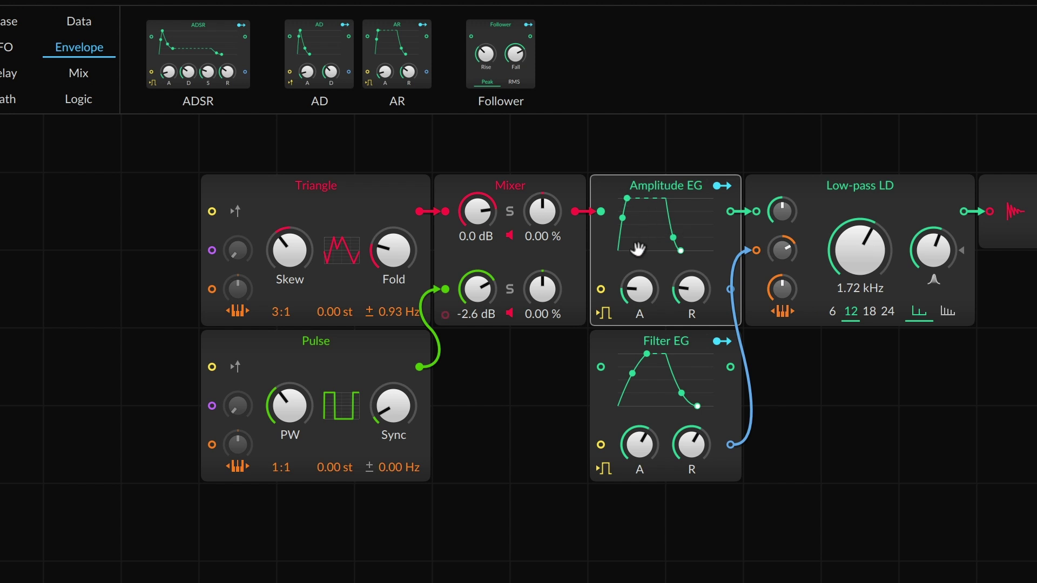
left_click_drag(691, 288, 691, 246)
left_click_drag(691, 444, 687, 402)
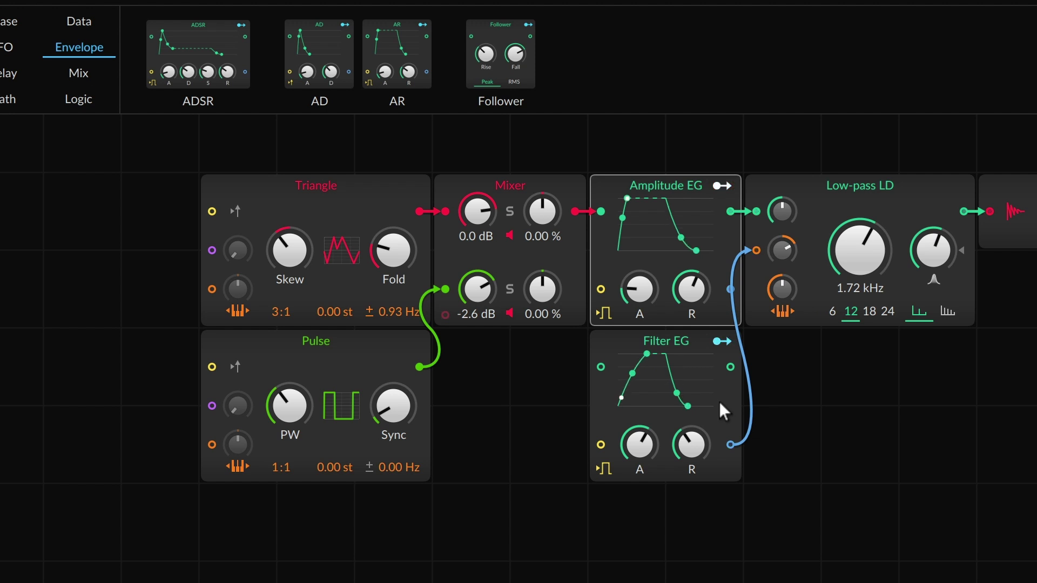
left_click_drag(693, 293, 688, 304)
Step: Raise the Filter EG sustain level and show its Inspector details
left_click(676, 384)
left_click_drag(678, 387, 680, 357)
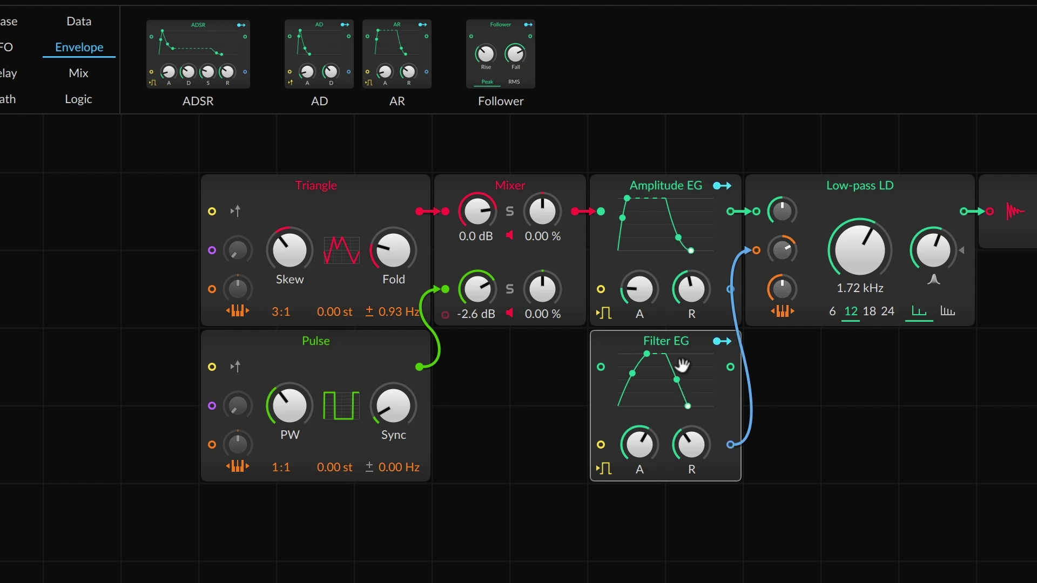
key("i")
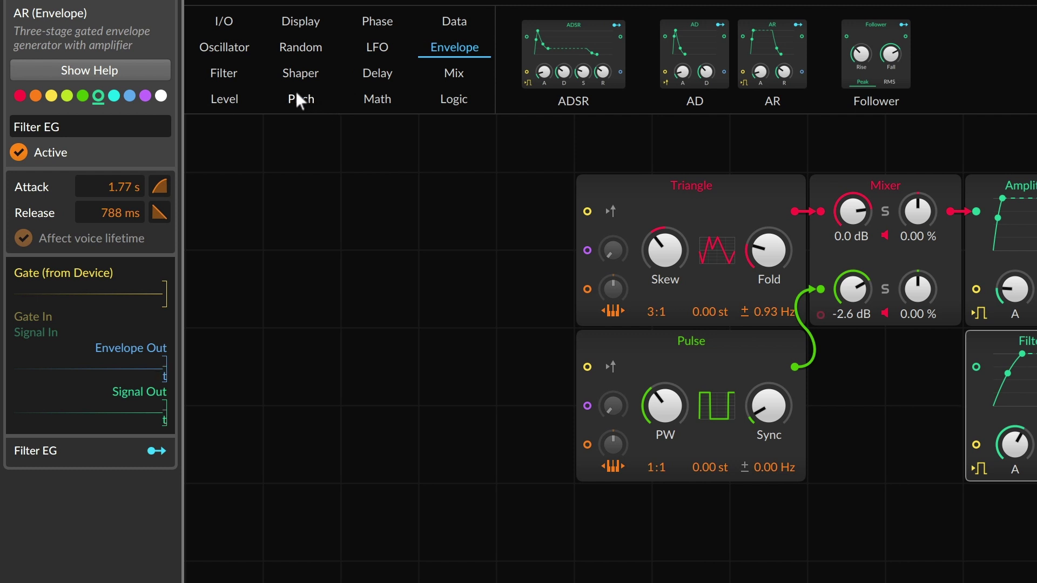
Step: Add a blue Noise module under Pulse, cabled into the Mixer's third input
left_click(305, 51)
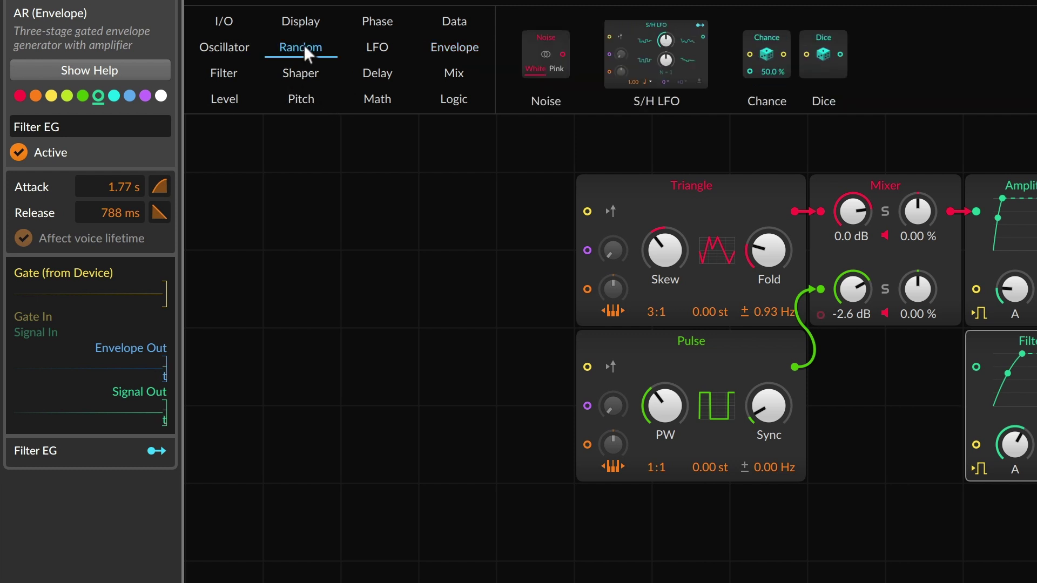
left_click_drag(559, 56, 757, 527)
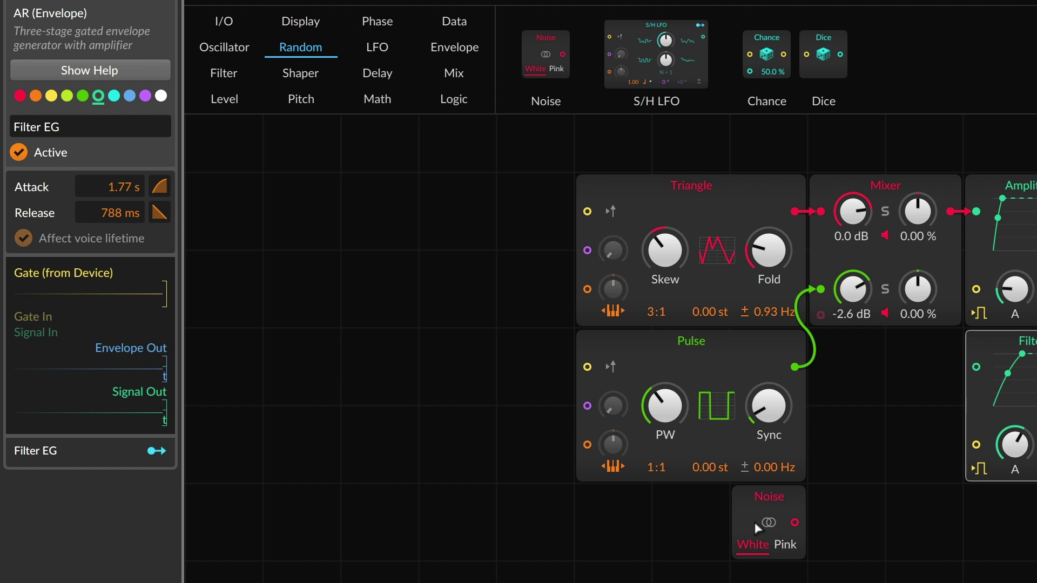
left_click(130, 82)
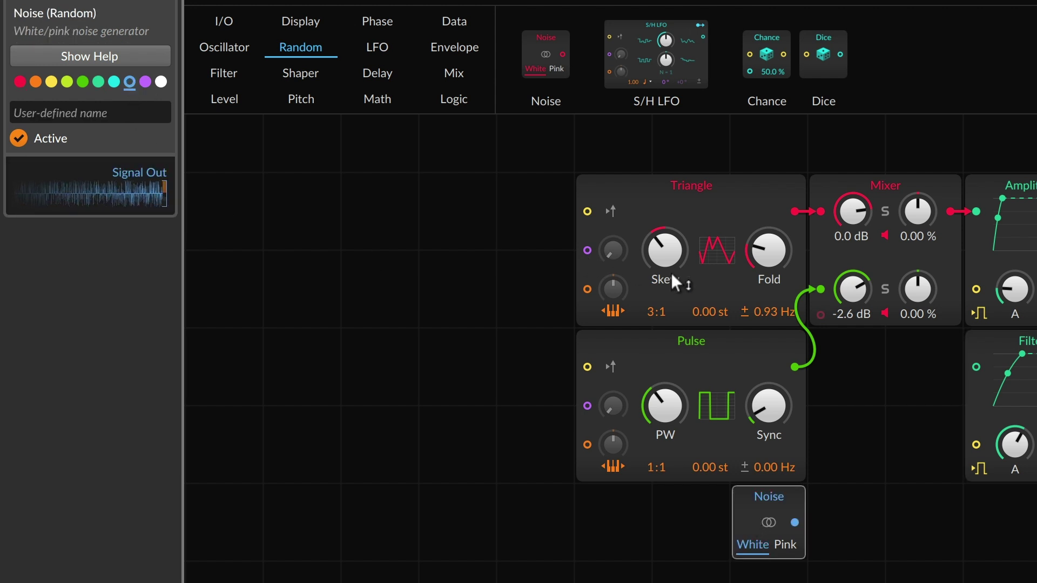
left_click_drag(794, 522, 824, 313)
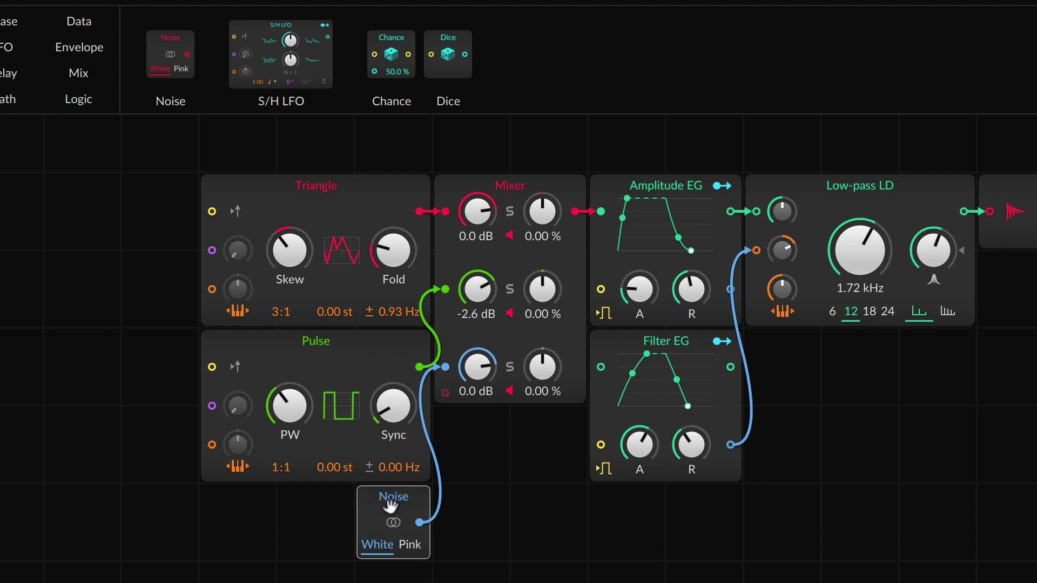
left_click_drag(394, 497, 241, 504)
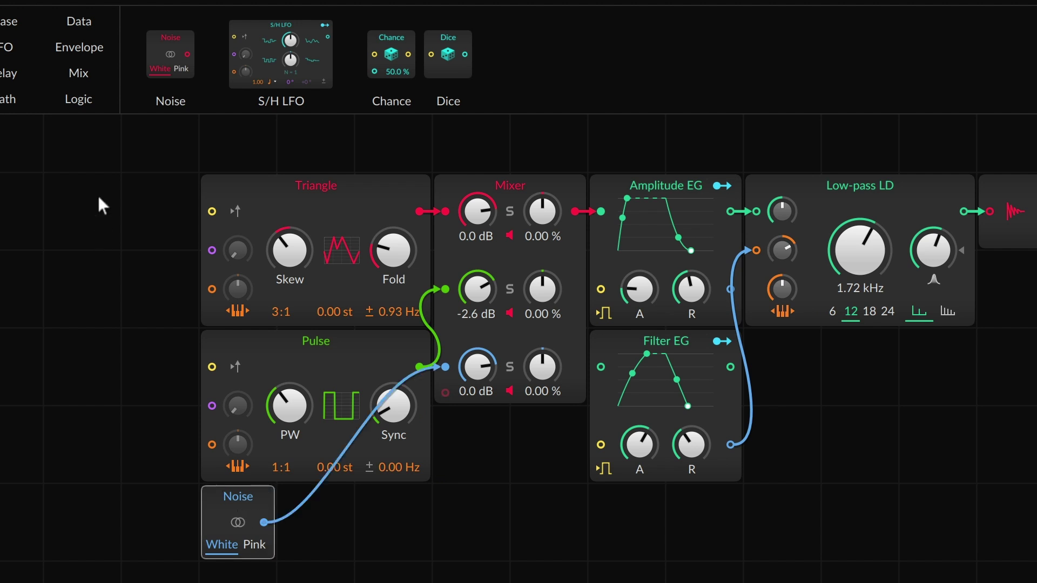
Step: Insert an AD envelope between the pink Noise and Mixer, lengthen its decay, and raise channel 3 to +0.4 dB
left_click(73, 47)
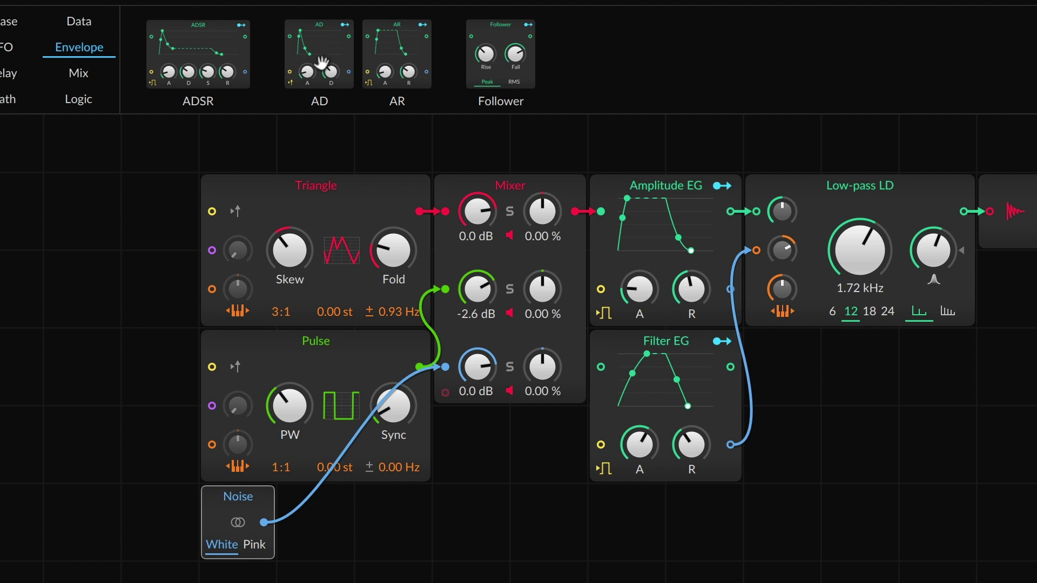
left_click(356, 182)
mouse_move(347, 44)
left_mouse_down()
mouse_move(408, 421)
mouse_move(374, 424)
left_mouse_up()
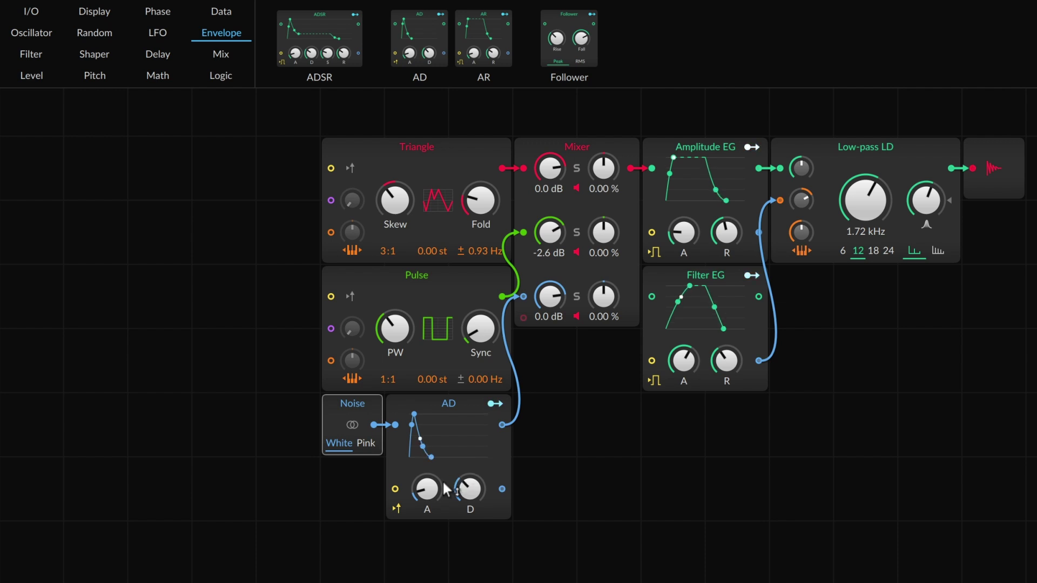
left_click_drag(456, 489, 456, 481)
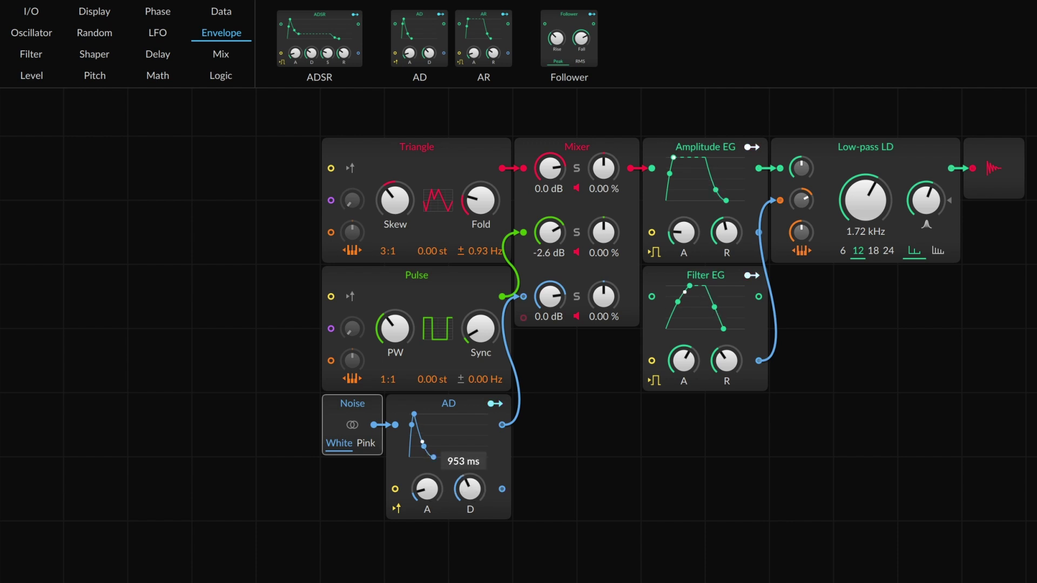
mouse_move(550, 296)
left_mouse_down()
mouse_move(550, 286)
mouse_move(550, 302)
left_mouse_up()
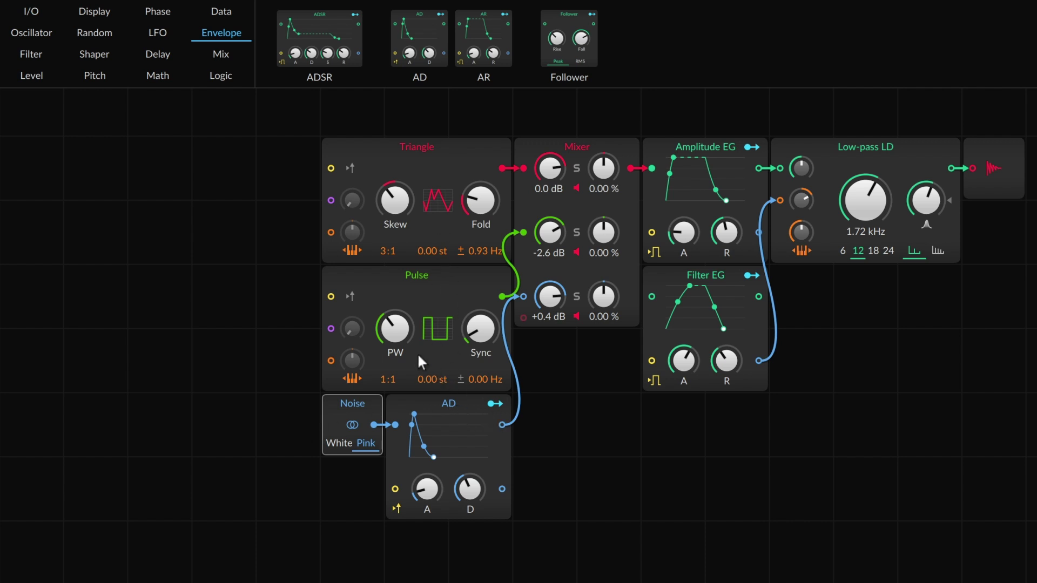
Step: Insert a Chebyshev shaper after the Triangle oscillator and set its amount to about 1.93
left_click_drag(435, 161, 372, 162)
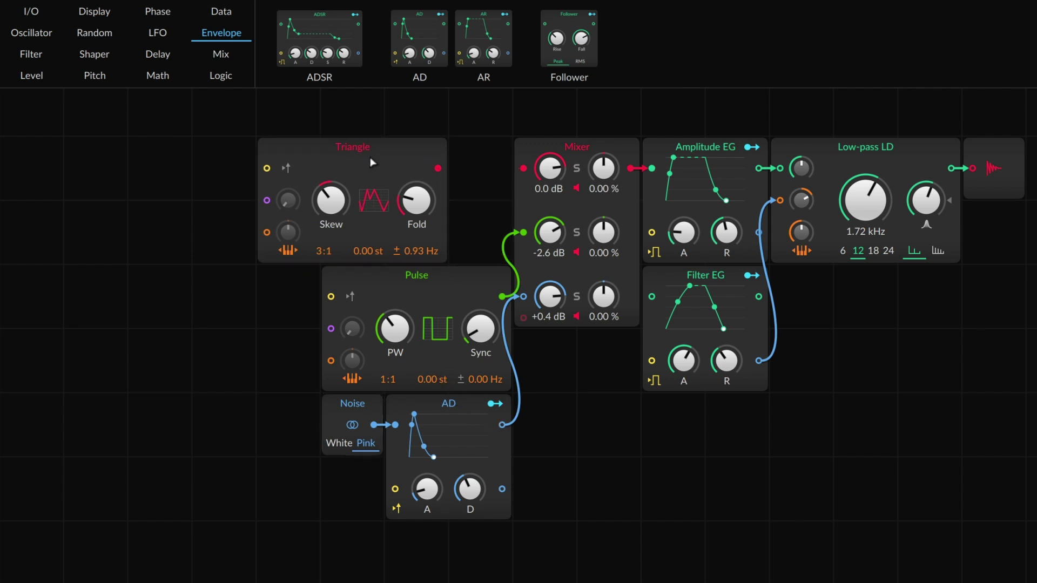
left_click(93, 56)
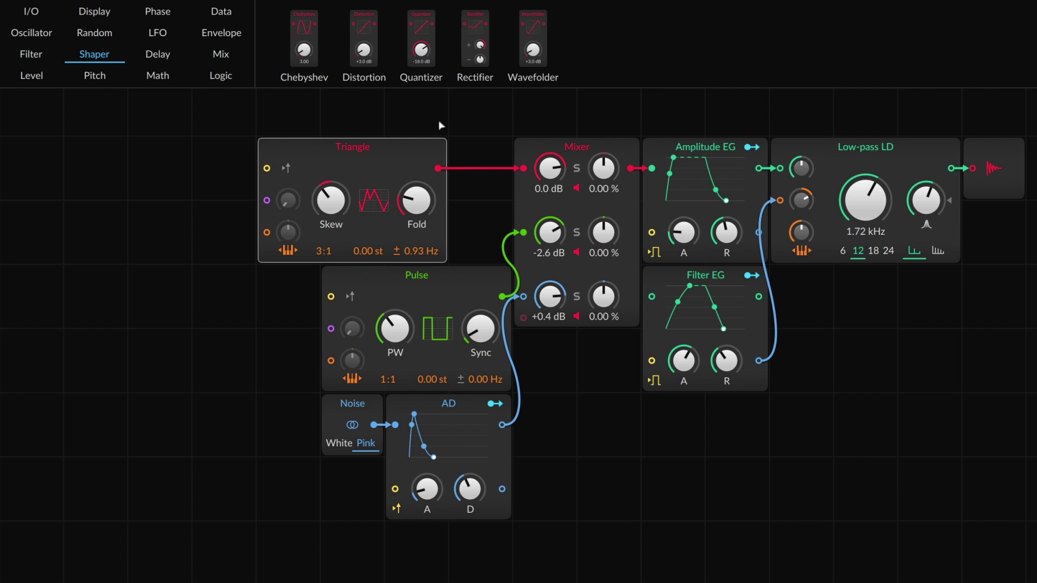
double_click(439, 170)
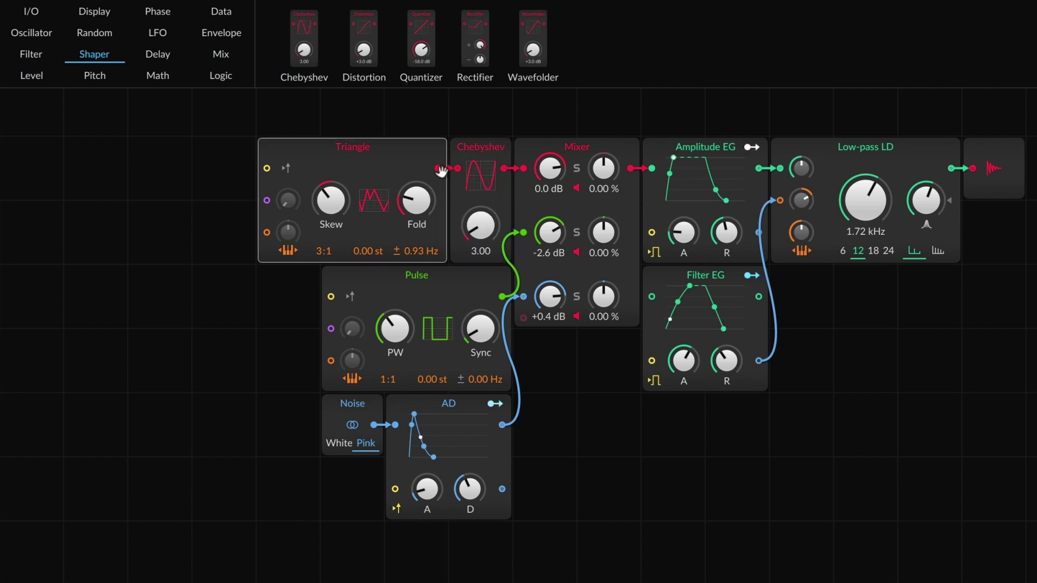
left_click_drag(482, 227, 482, 205)
left_click_drag(482, 205, 475, 224)
Step: Lower Mixer channels 1 and 2 to -2.8 and -6.4 dB, then sweep the Chebyshev amount
left_click_drag(550, 168, 550, 178)
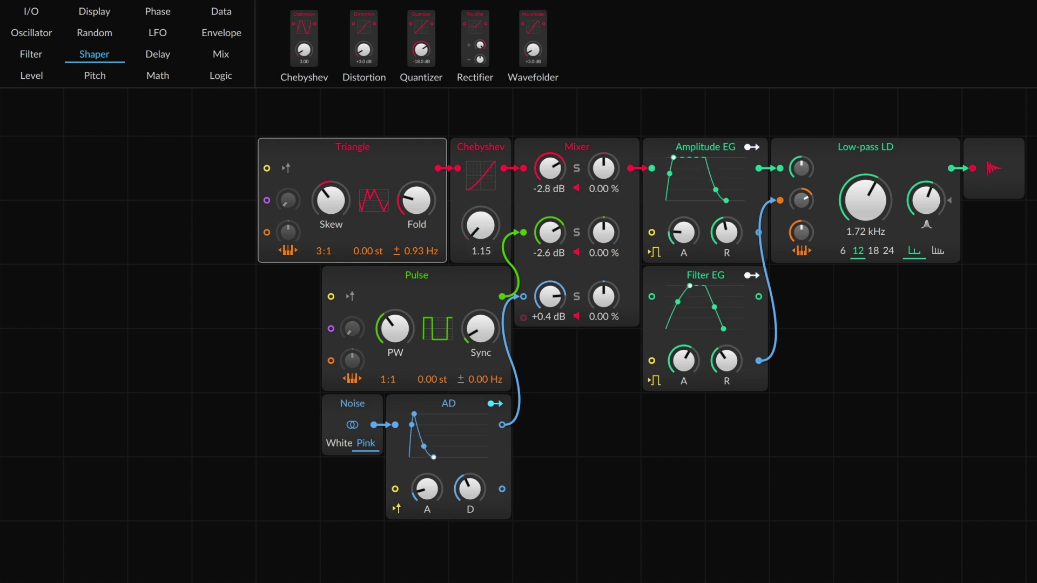
mouse_move(550, 232)
left_mouse_down()
mouse_move(549, 249)
mouse_move(549, 234)
left_mouse_up()
mouse_move(481, 225)
left_mouse_down()
mouse_move(480, 200)
mouse_move(481, 249)
mouse_move(481, 238)
left_mouse_up()
Step: Assign the Filter EG as a modulation source on the Chebyshev shaping knob
left_click(678, 278)
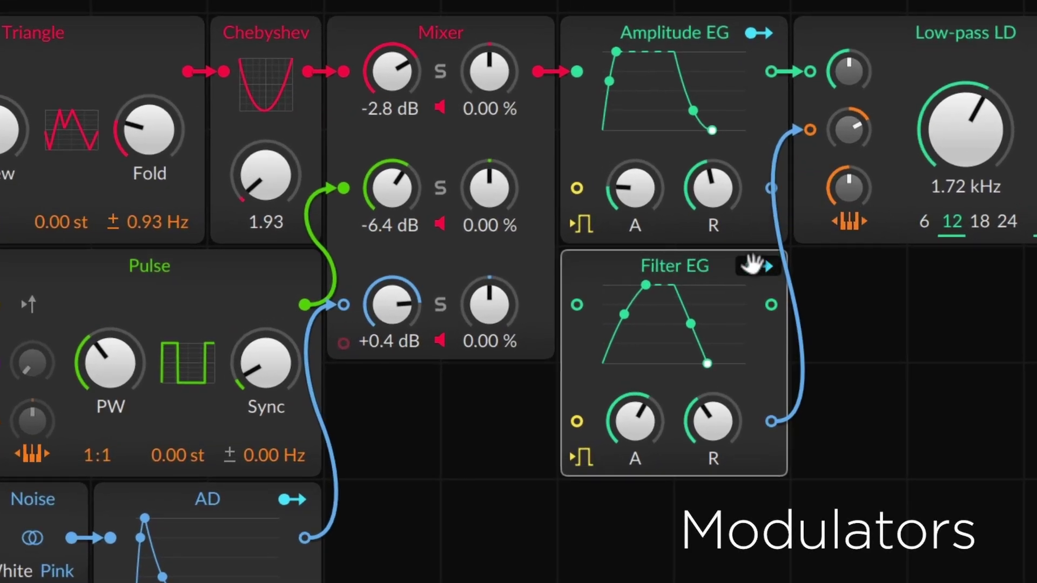
left_click(762, 265)
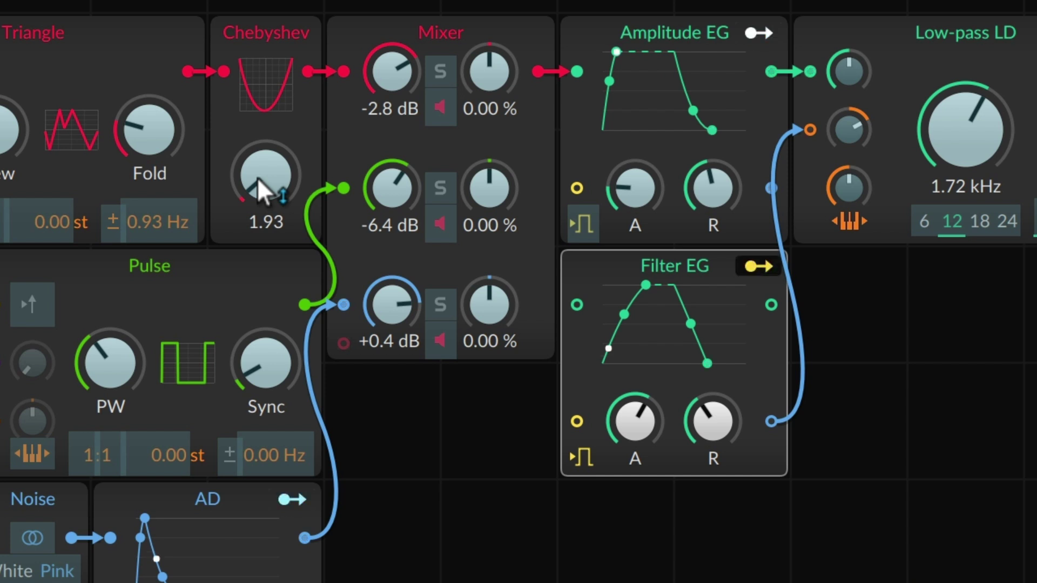
left_click_drag(257, 180, 257, 76)
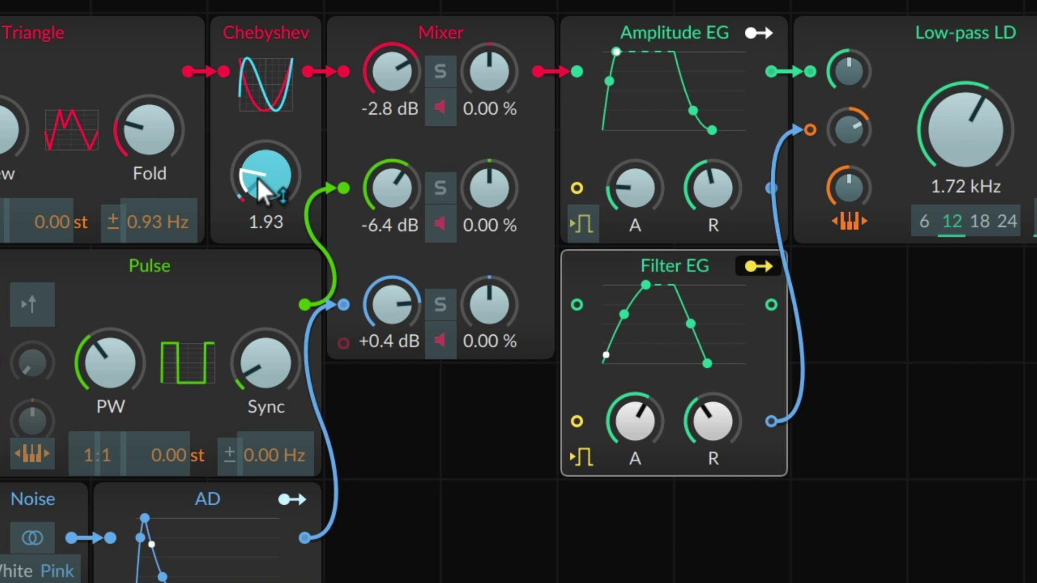
left_click(757, 264)
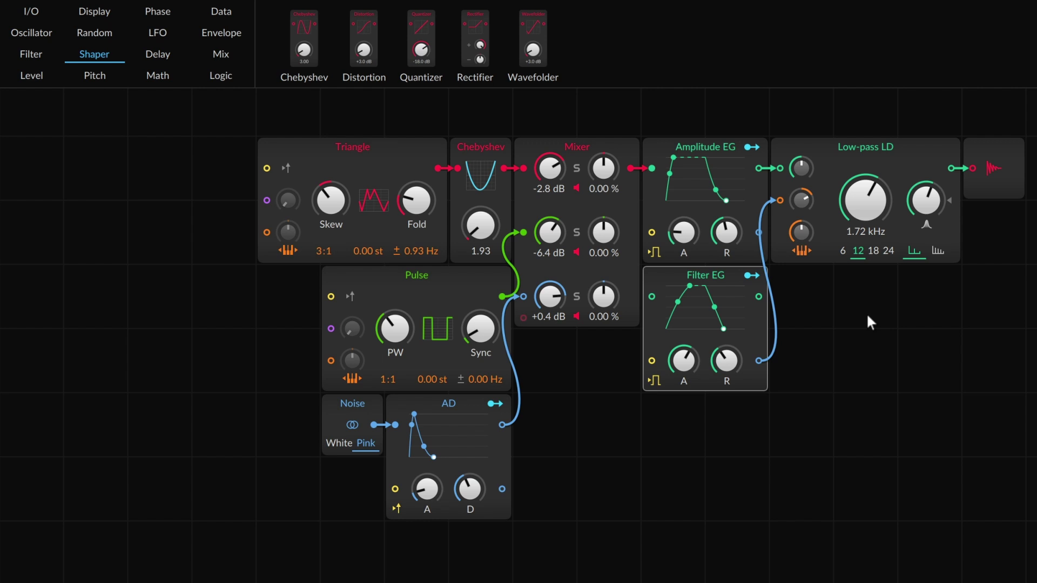
Step: Insert a Blend module after the Chebyshev shaper and patch the Pulse into its second input
mouse_move(387, 125)
left_mouse_down()
mouse_move(484, 280)
mouse_move(280, 285)
left_mouse_up()
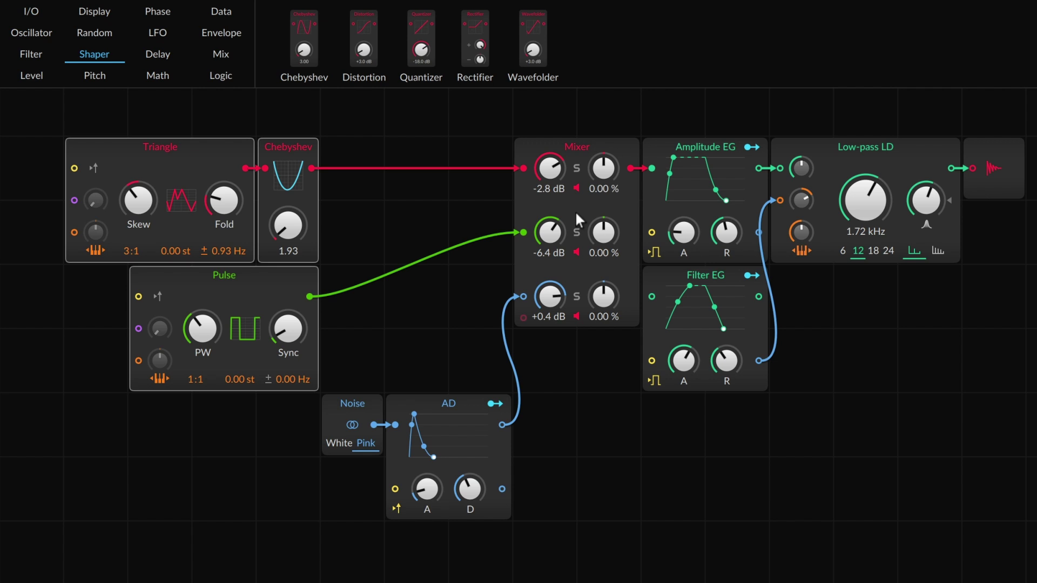
left_click(220, 55)
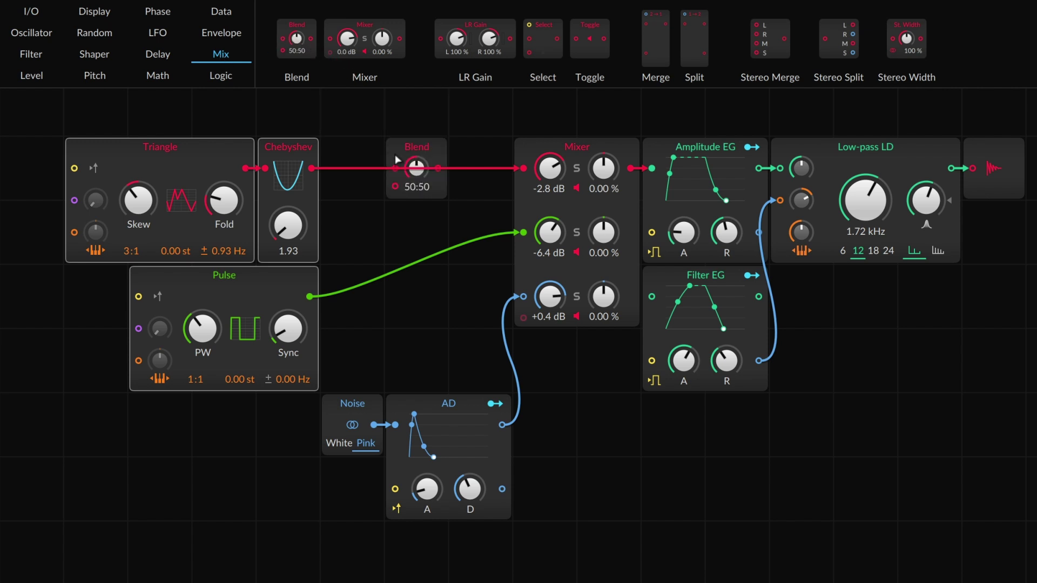
left_click_drag(296, 41, 332, 172)
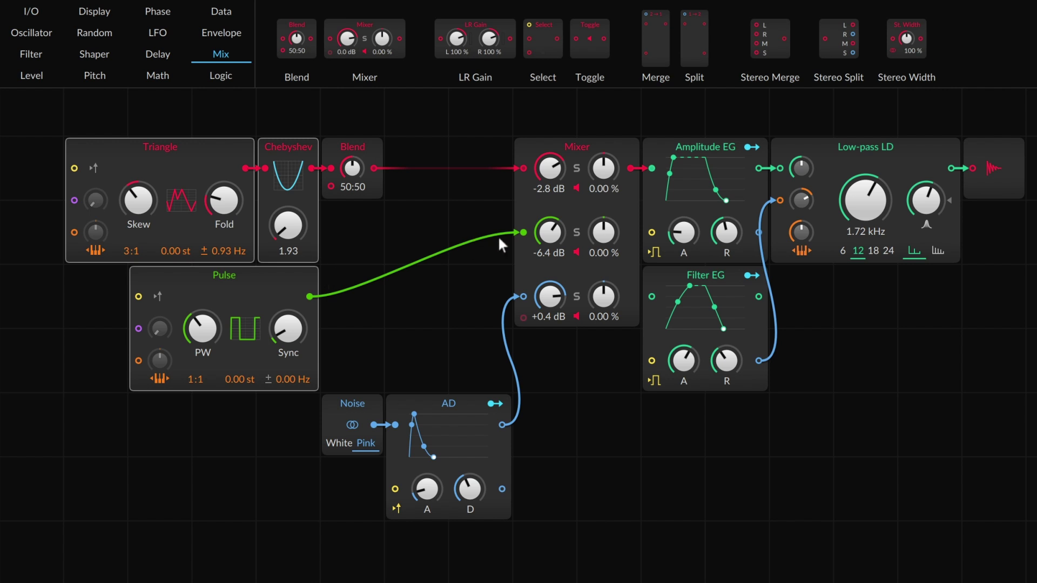
left_click_drag(521, 231, 331, 186)
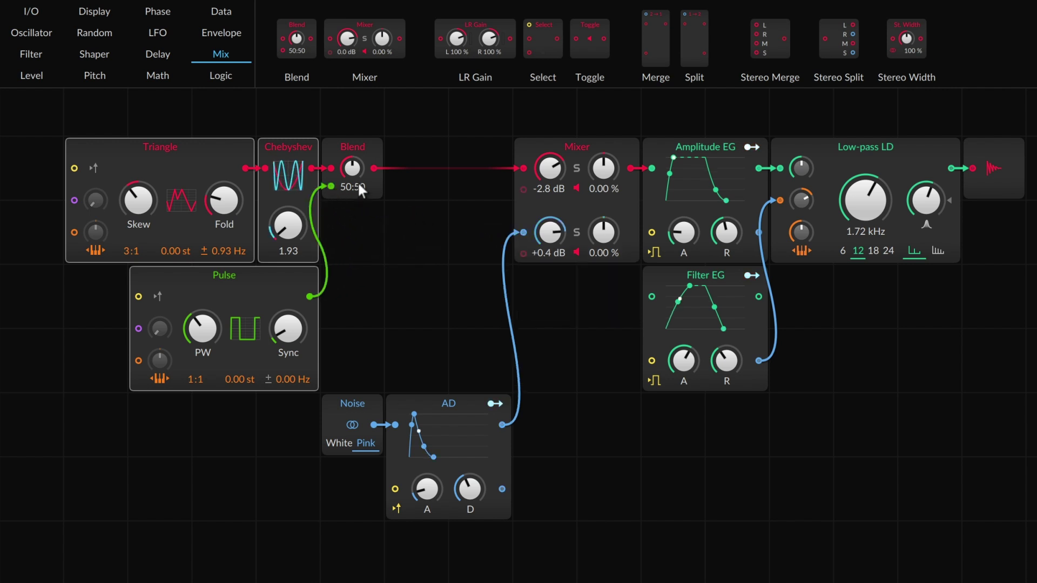
Step: Set the Blend balance to 40:60 triangle-to-pulse, soloing the channel to audition it
left_click_drag(352, 168, 352, 151)
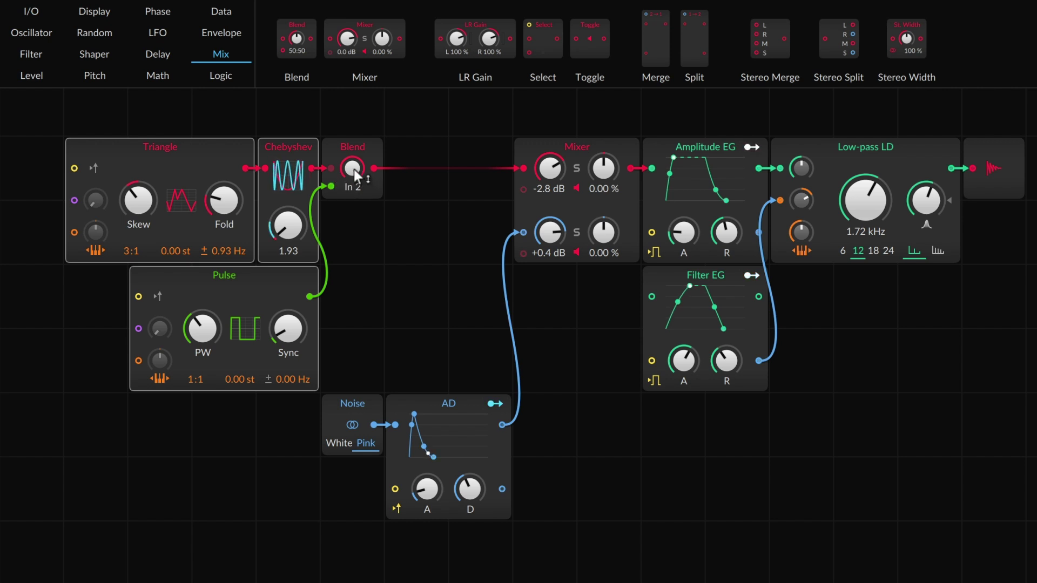
left_click_drag(355, 170, 351, 205)
left_click_drag(351, 168, 351, 140)
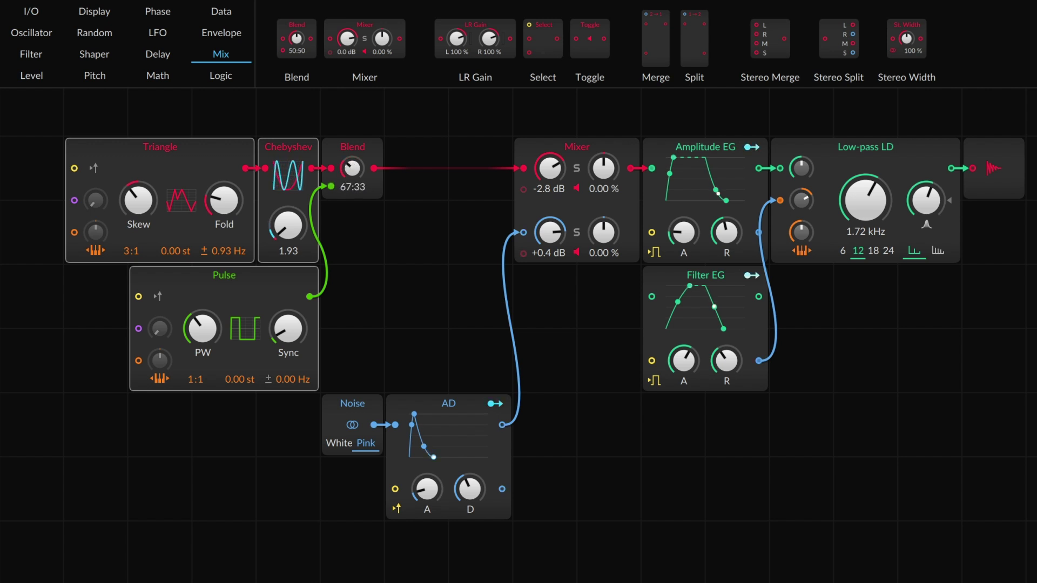
left_click(576, 168)
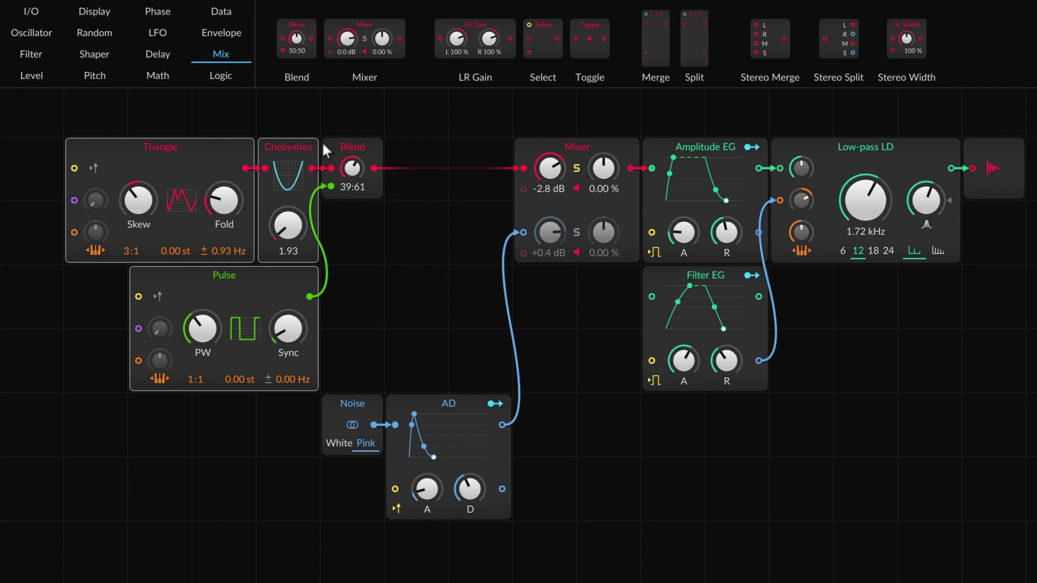
mouse_move(355, 169)
left_mouse_down()
mouse_move(352, 156)
mouse_move(354, 175)
left_mouse_up()
Step: Unsolo the blended channel and move the Noise and AD modules to the canvas bottom
left_click(576, 169)
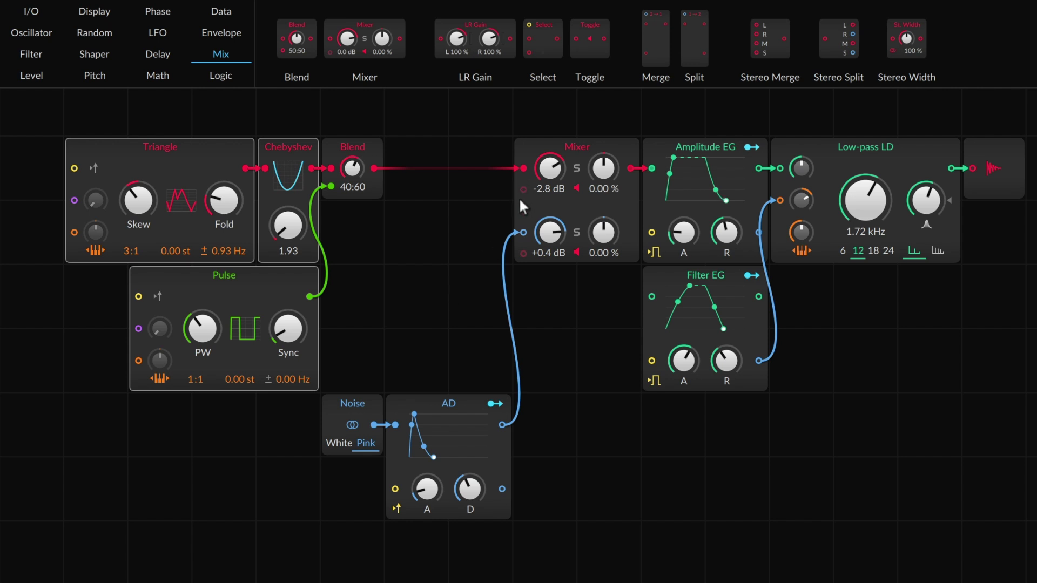
mouse_move(363, 365)
left_mouse_down()
mouse_move(479, 421)
mouse_move(435, 533)
mouse_move(370, 534)
mouse_move(524, 200)
left_mouse_up()
scroll(375, 561, "down", 1)
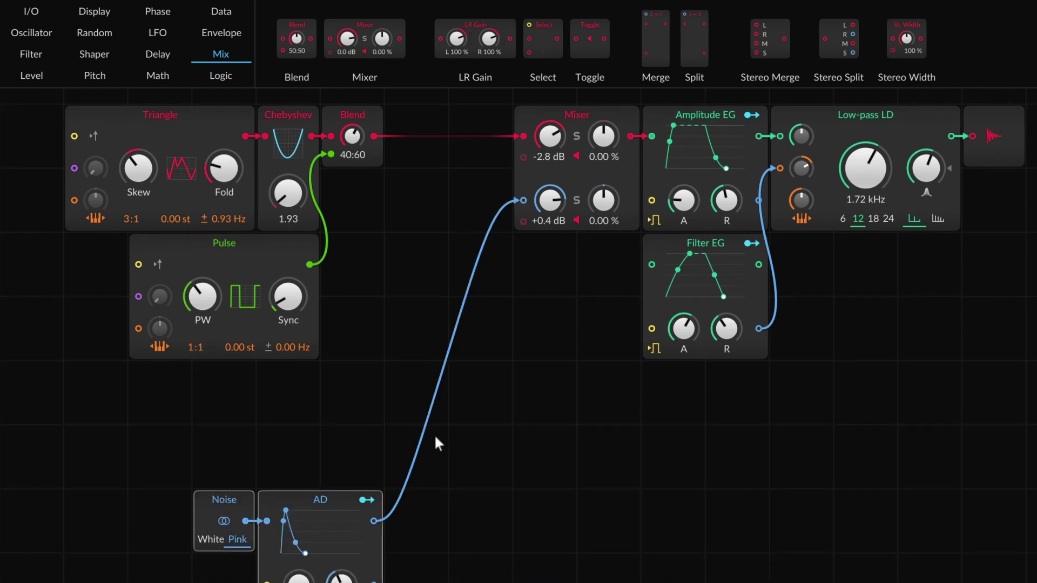
Step: Place a Sampler below the oscillators and patch its output into a new Mixer channel with a green cable
left_click(32, 34)
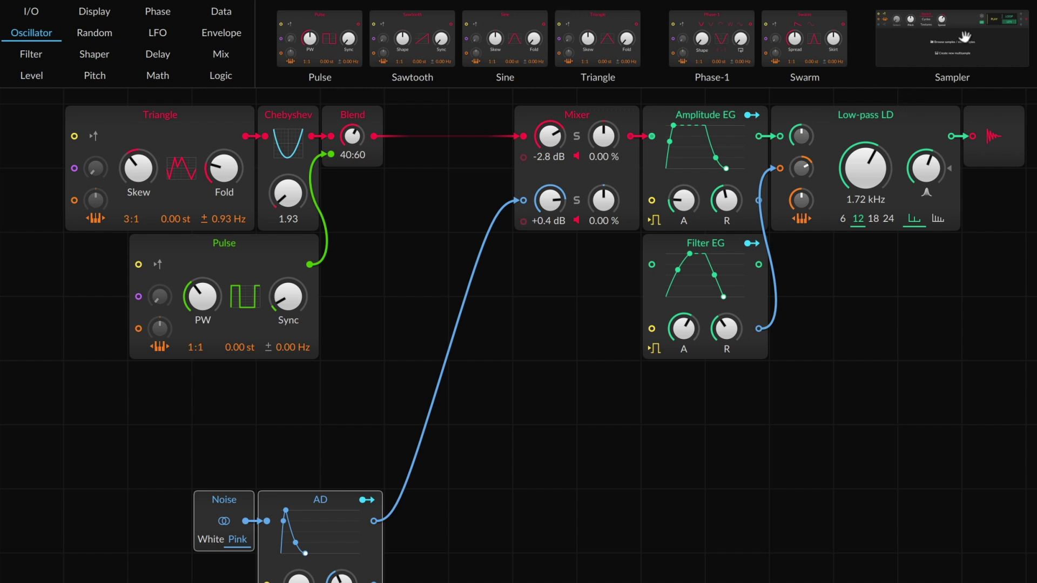
left_click_drag(965, 37, 88, 400)
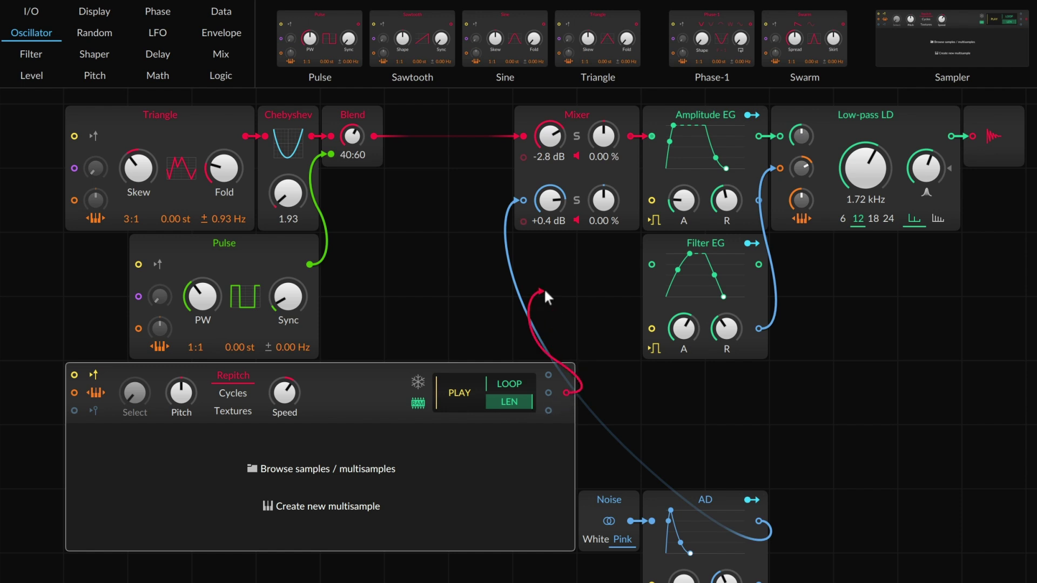
left_click_drag(545, 292, 525, 159)
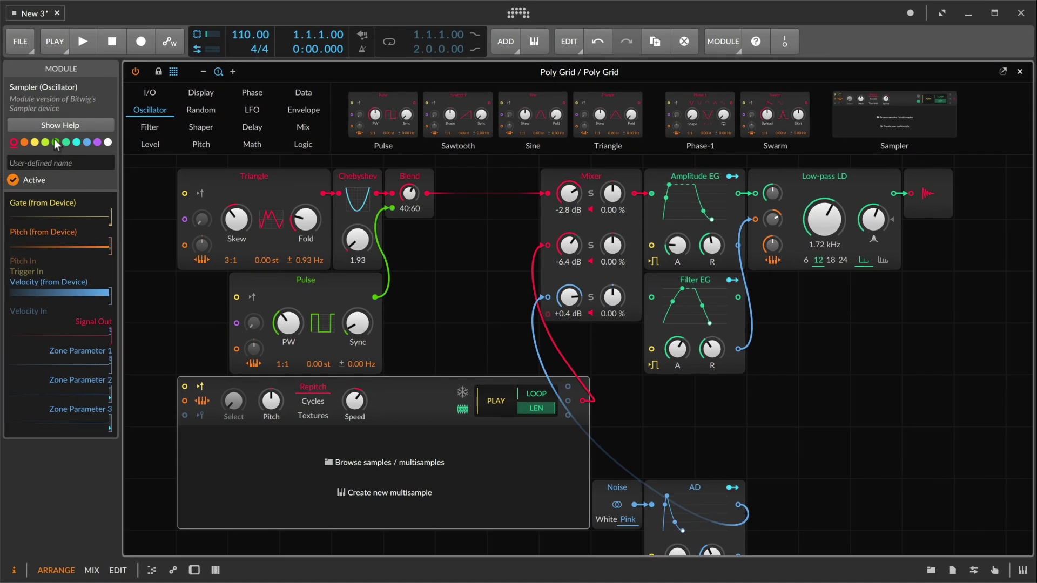
left_click(55, 142)
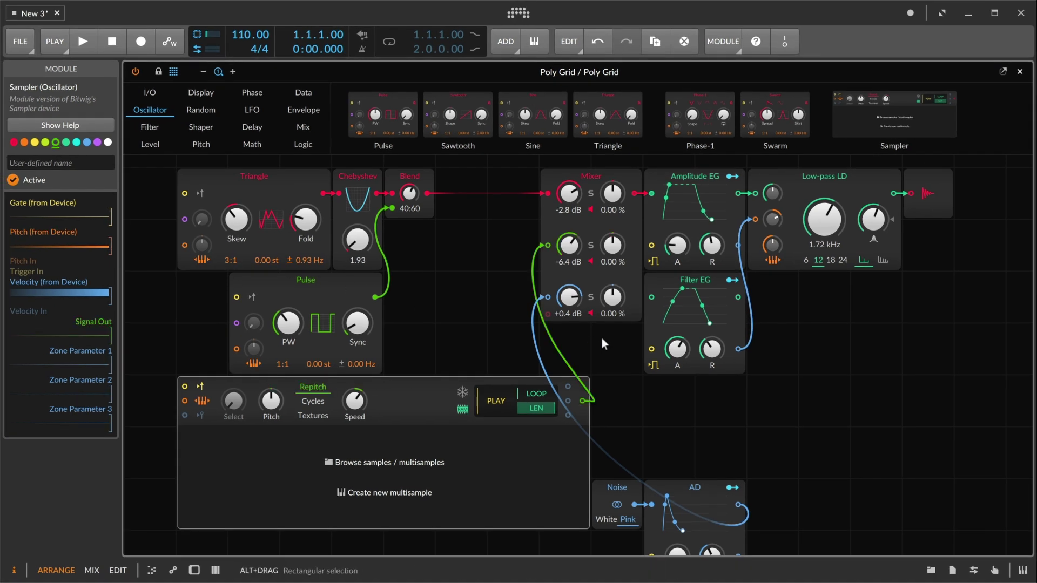
Step: Load the Tolcha Clavinet multisample into the Sampler and solo its channel
key("b")
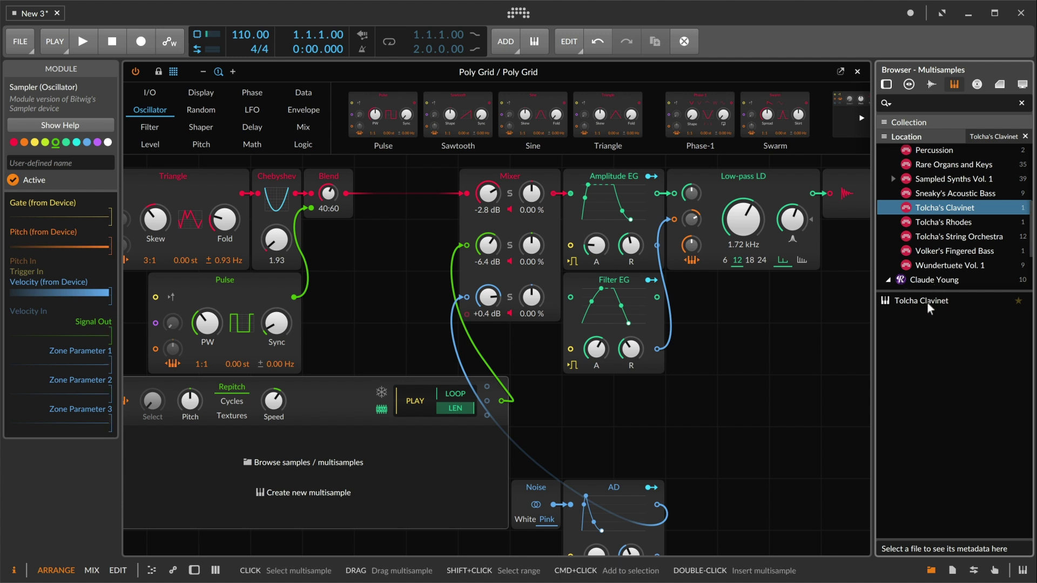
left_click_drag(927, 301, 437, 454)
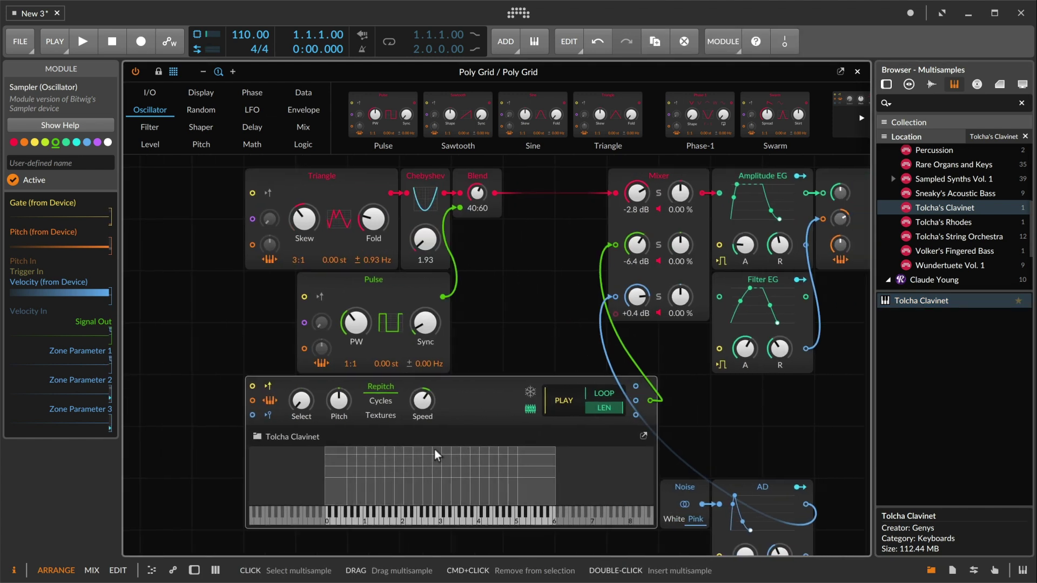
left_click(625, 244)
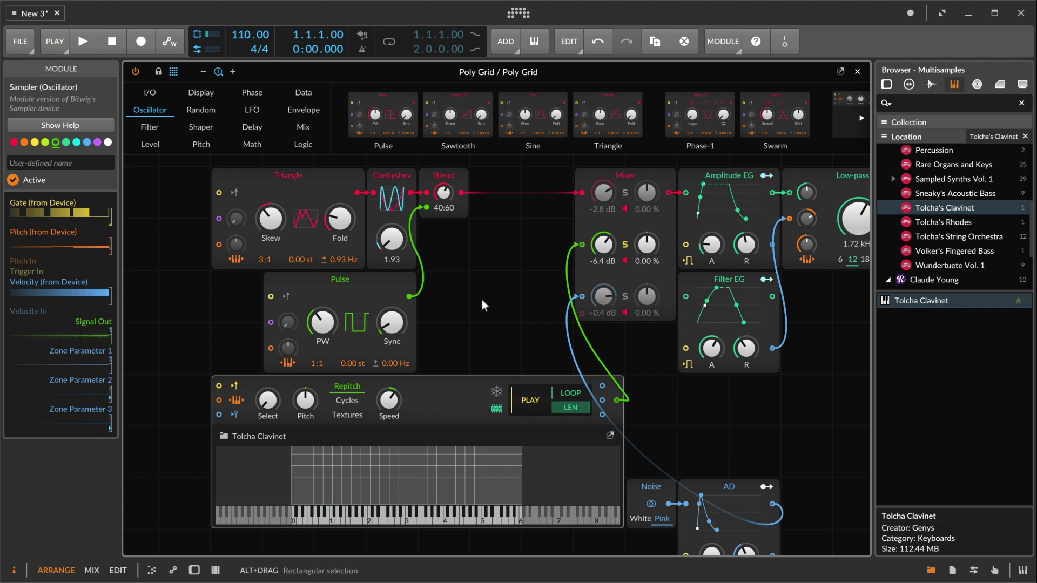
Step: Set the clavinet channel to +1.1 dB, low-pass cutoff to 1.91 kHz, and noise to -9.7 dB
left_click_drag(603, 244, 604, 216)
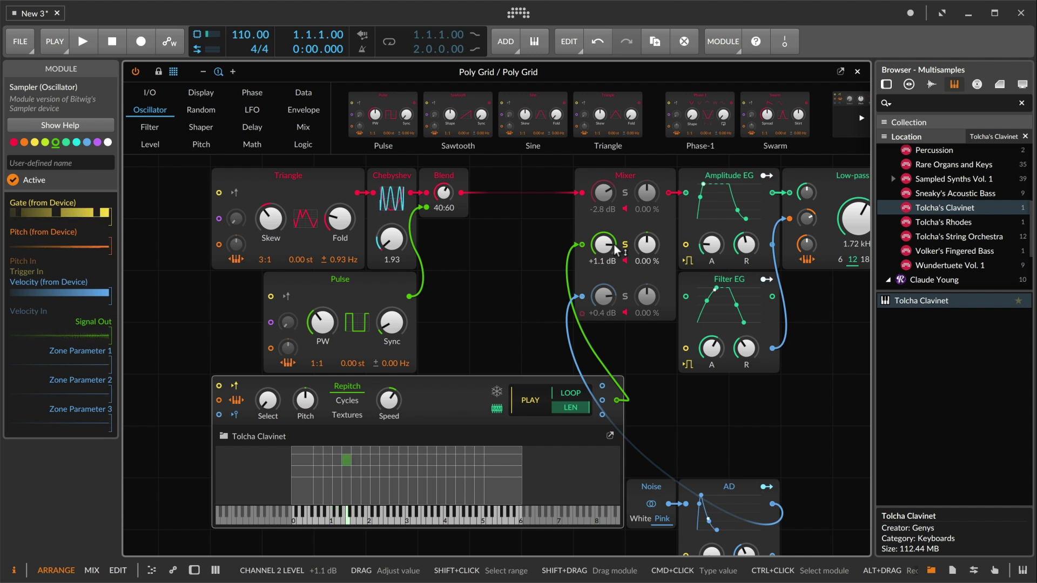
mouse_move(855, 219)
left_mouse_down()
mouse_move(855, 206)
mouse_move(845, 225)
left_mouse_up()
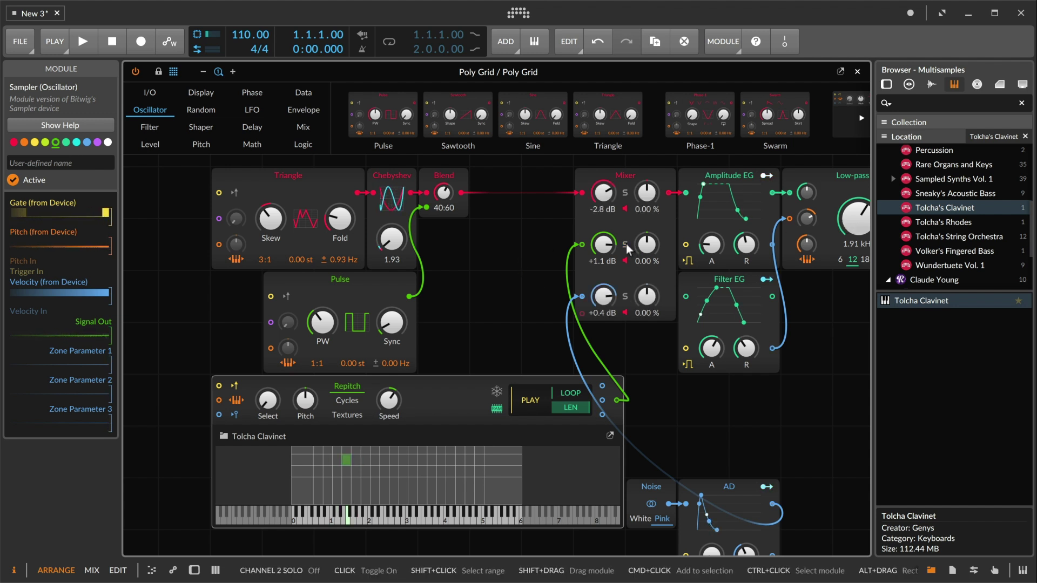
mouse_move(603, 296)
left_mouse_down()
mouse_move(603, 318)
mouse_move(605, 301)
left_mouse_up()
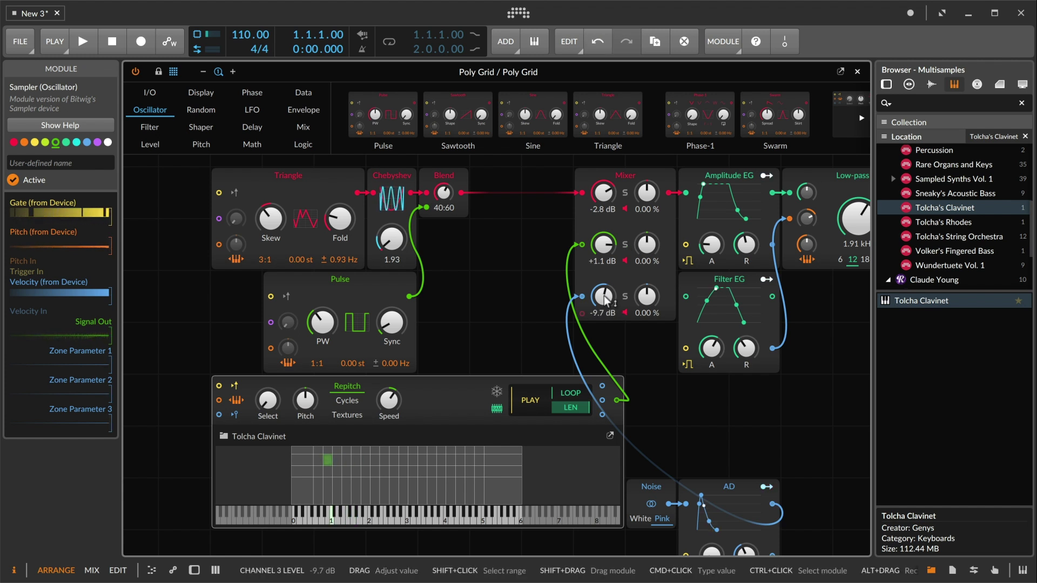